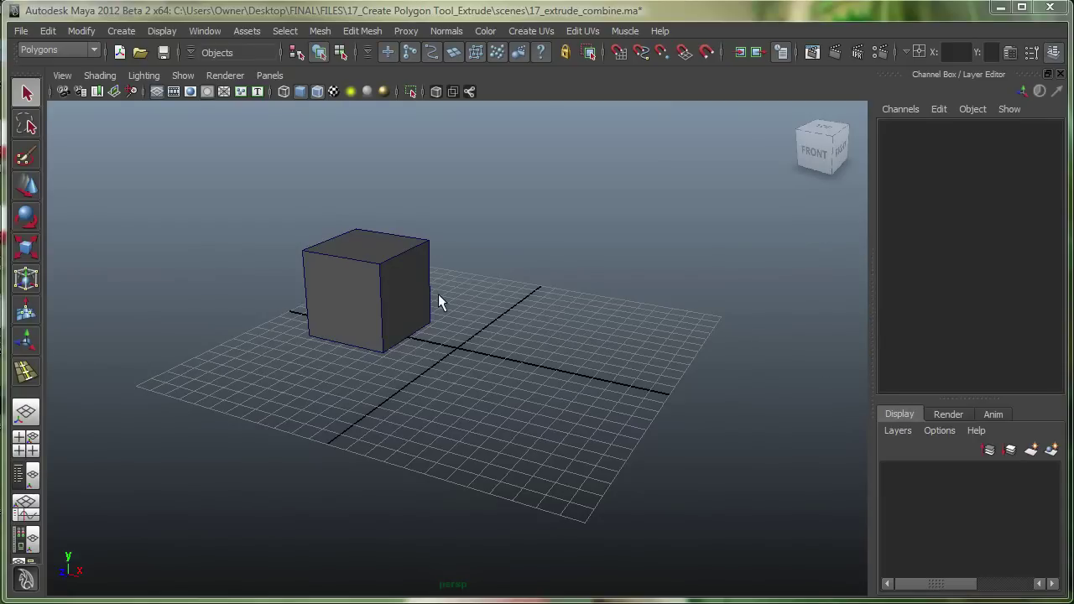
Step: Switch the cube to face mode and select its right face
click(411, 283)
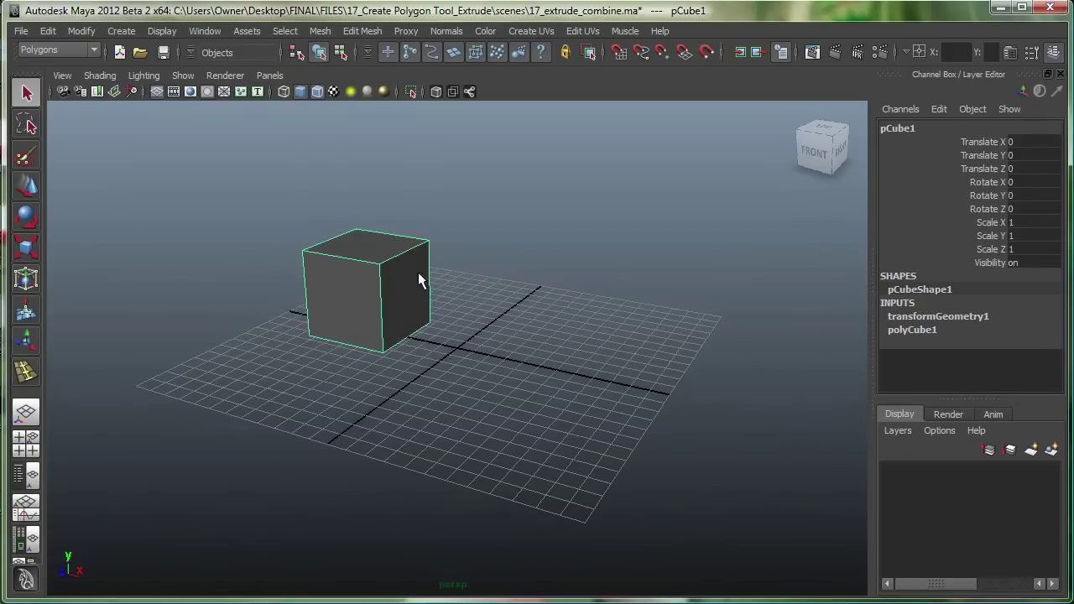
right_click(416, 263)
click(418, 301)
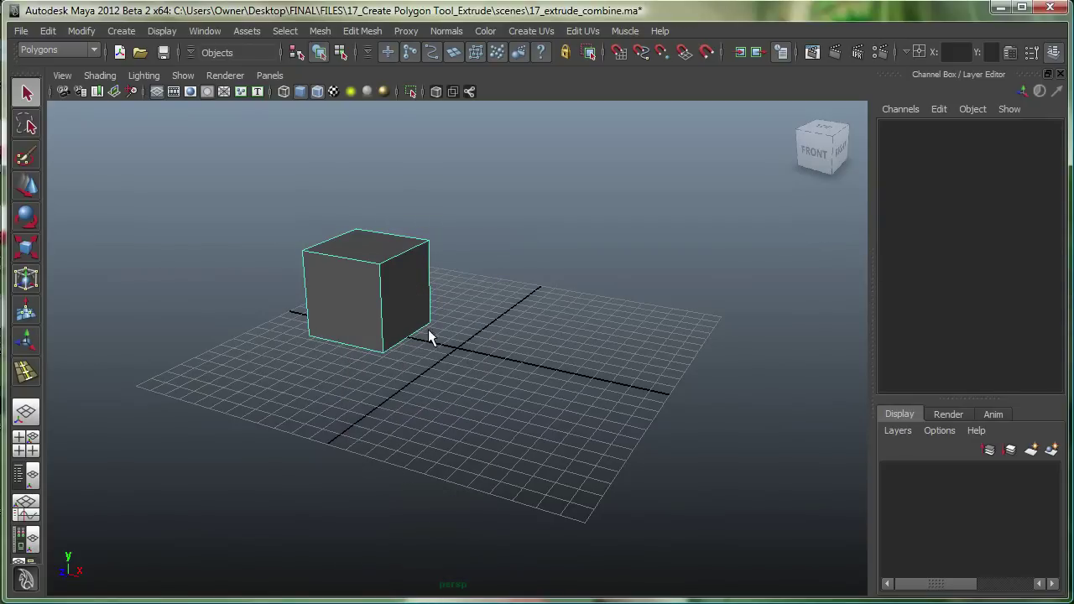
click(411, 307)
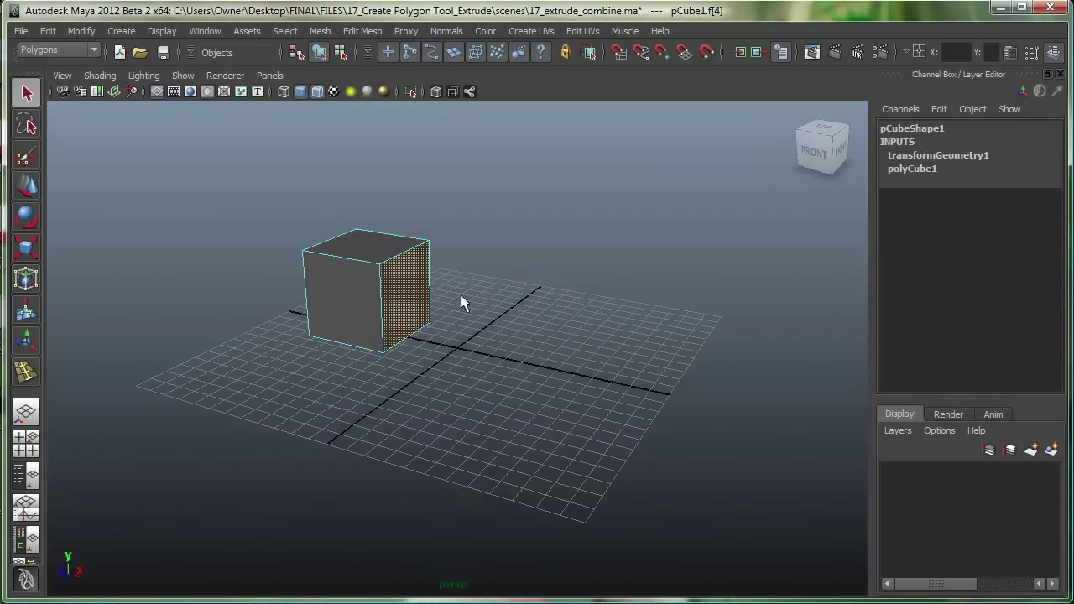
alt+drag(462, 298, 394, 323)
Step: Extrude the right face out to Local Translate Z 2.864 and scale its end down to taper it
click(363, 31)
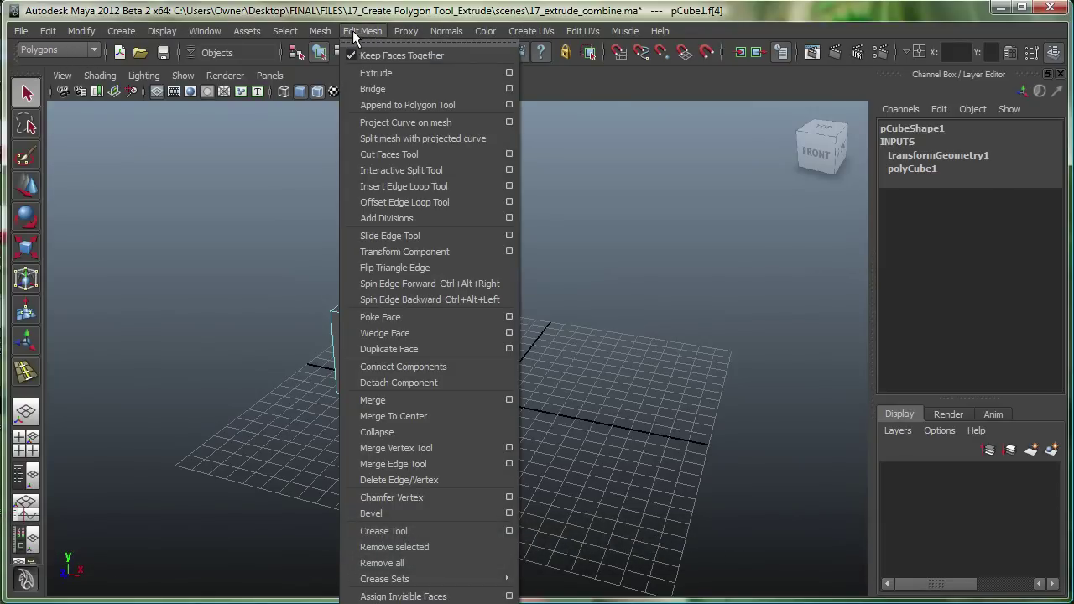
click(405, 73)
alt+right_drag(450, 207, 559, 268)
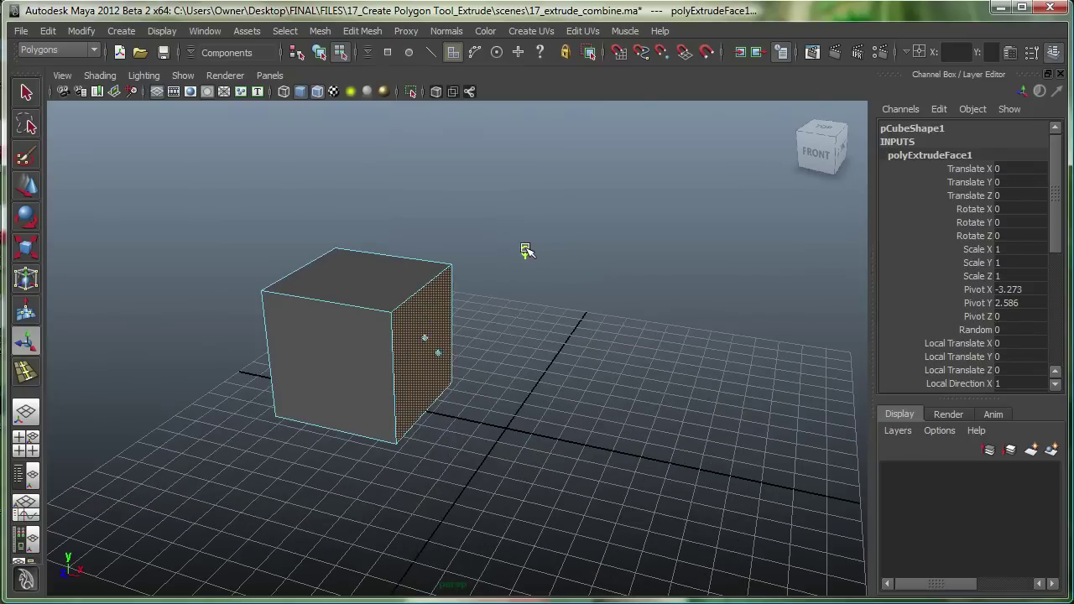
alt+right_drag(426, 270, 537, 360)
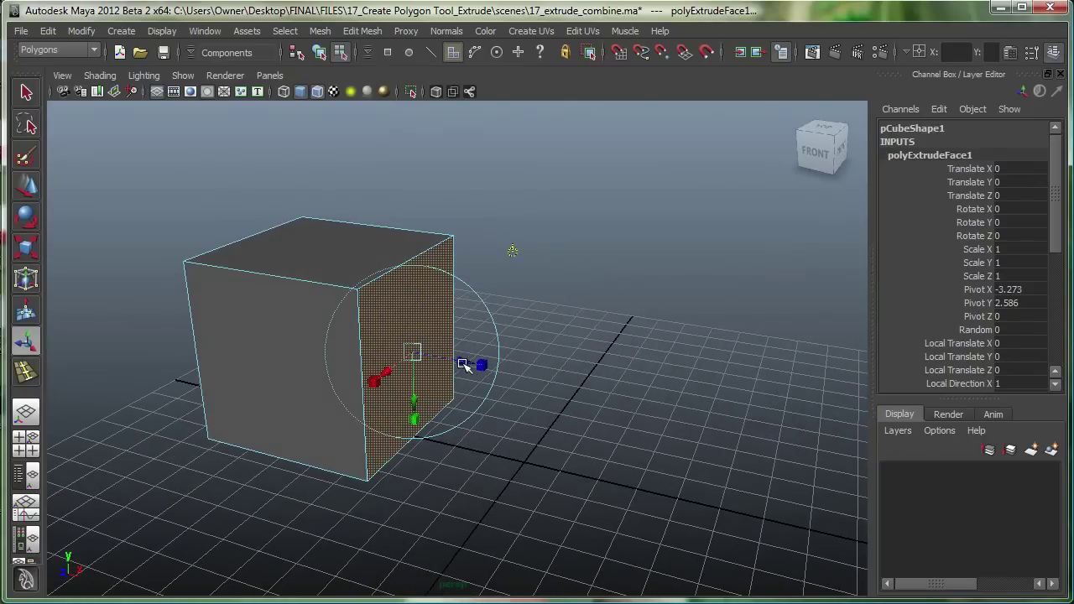
drag(461, 363, 588, 387)
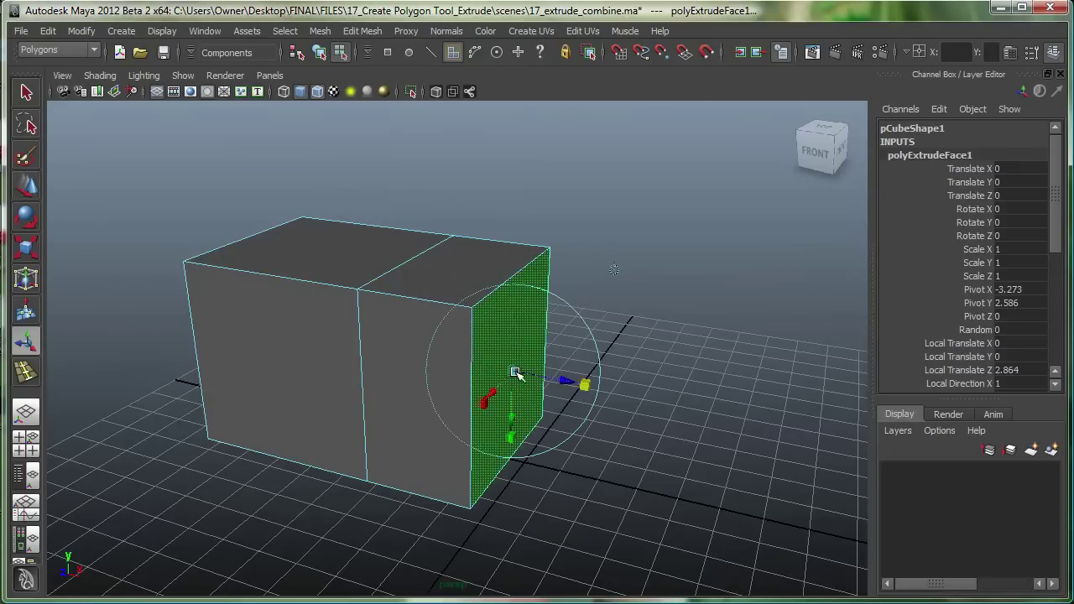
drag(518, 374, 497, 390)
alt+drag(403, 374, 394, 424)
Step: Extrude the opposite face out by 3.482 with Ctrl+E and scale it down to taper it
click(394, 424)
alt+drag(662, 427, 479, 420)
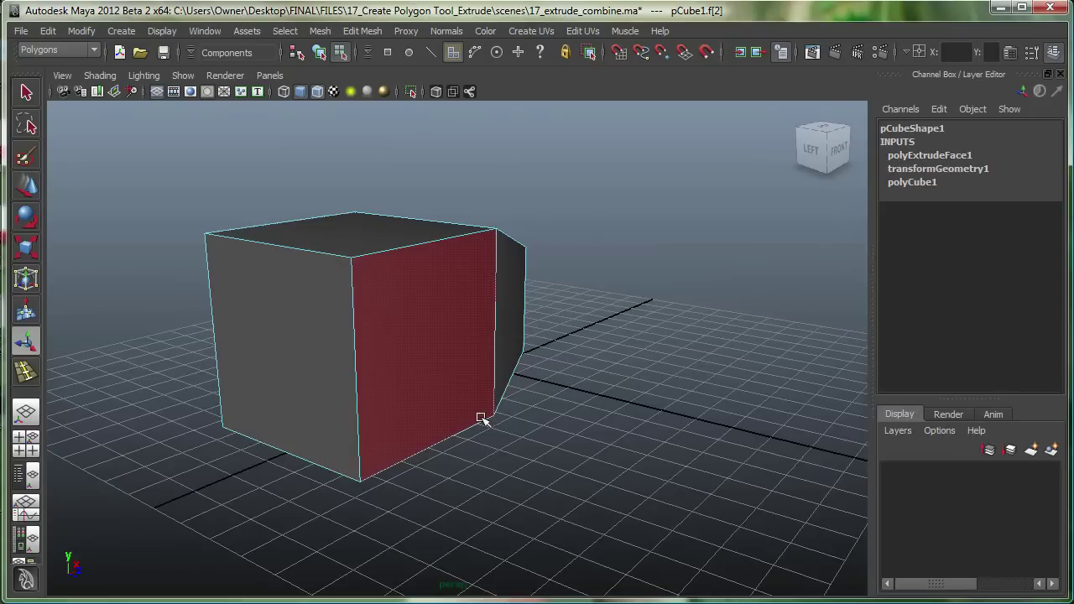
click(444, 372)
alt+drag(444, 372, 448, 314)
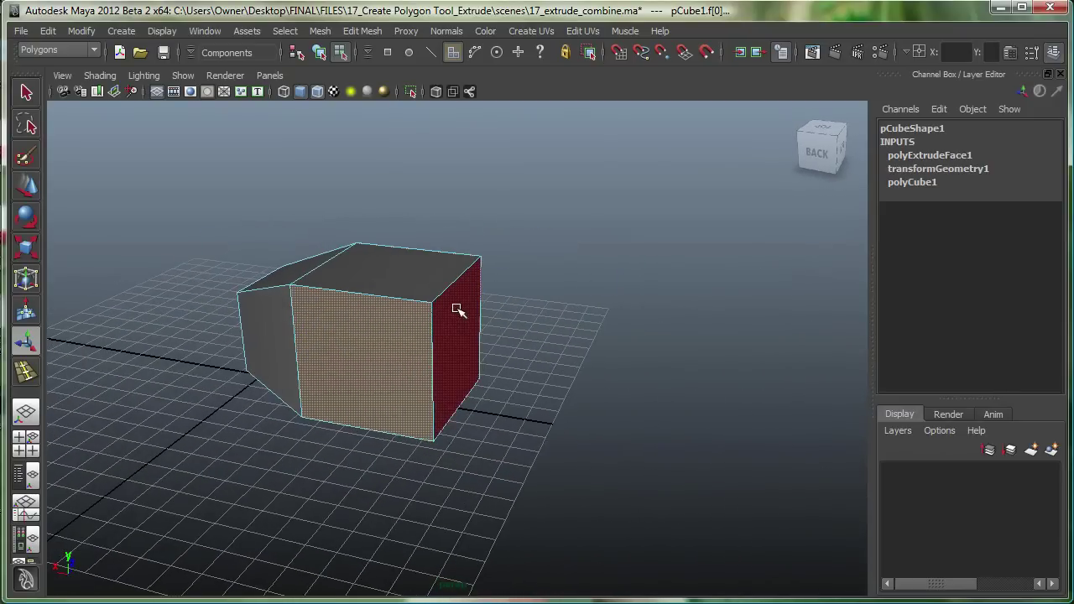
key(ctrl+e)
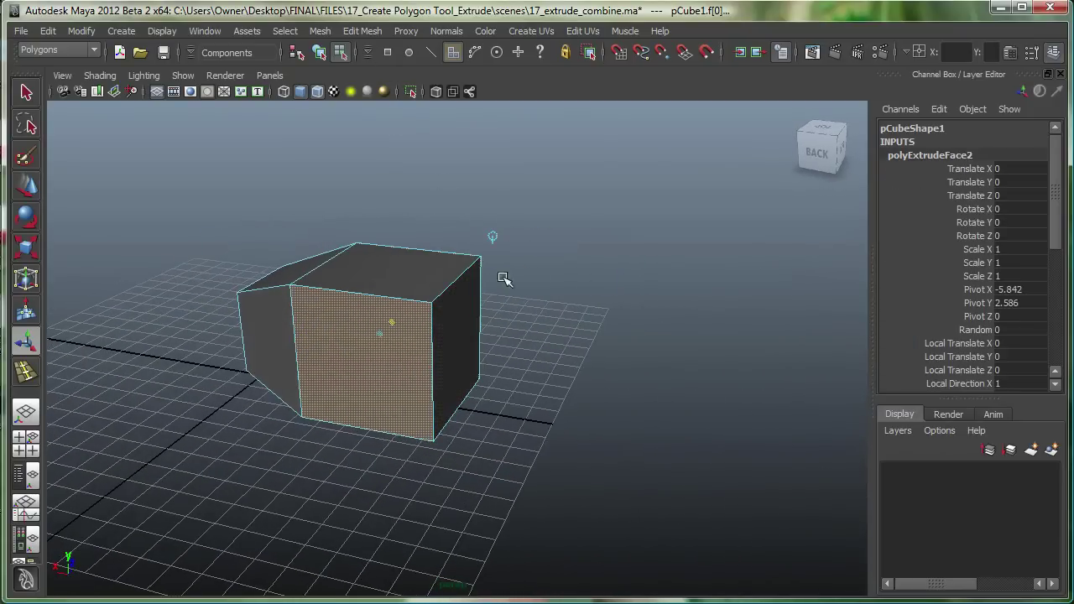
alt+drag(501, 280, 481, 239)
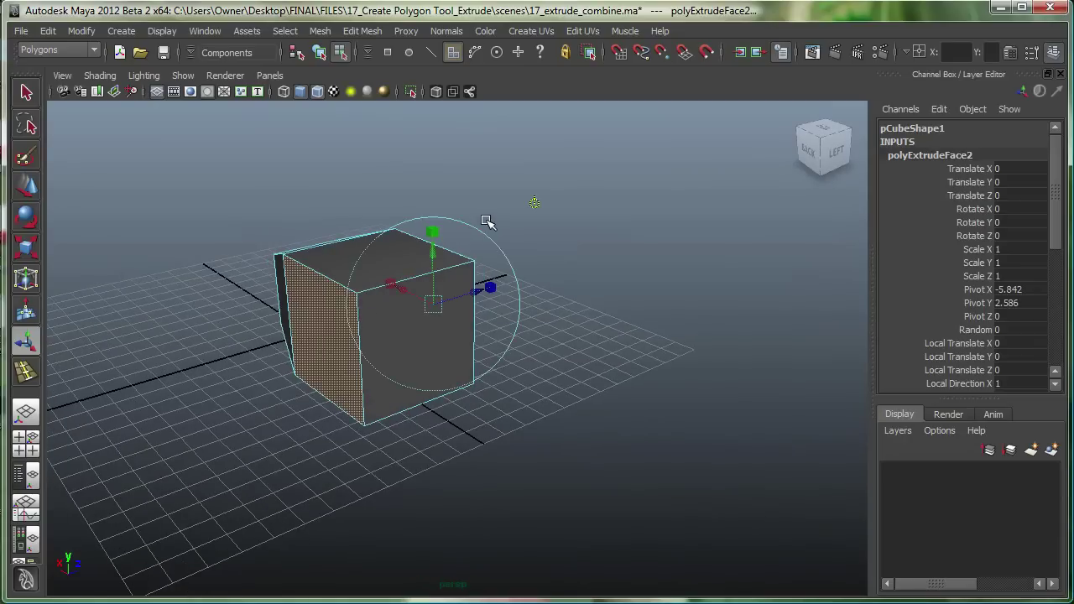
drag(494, 290, 545, 288)
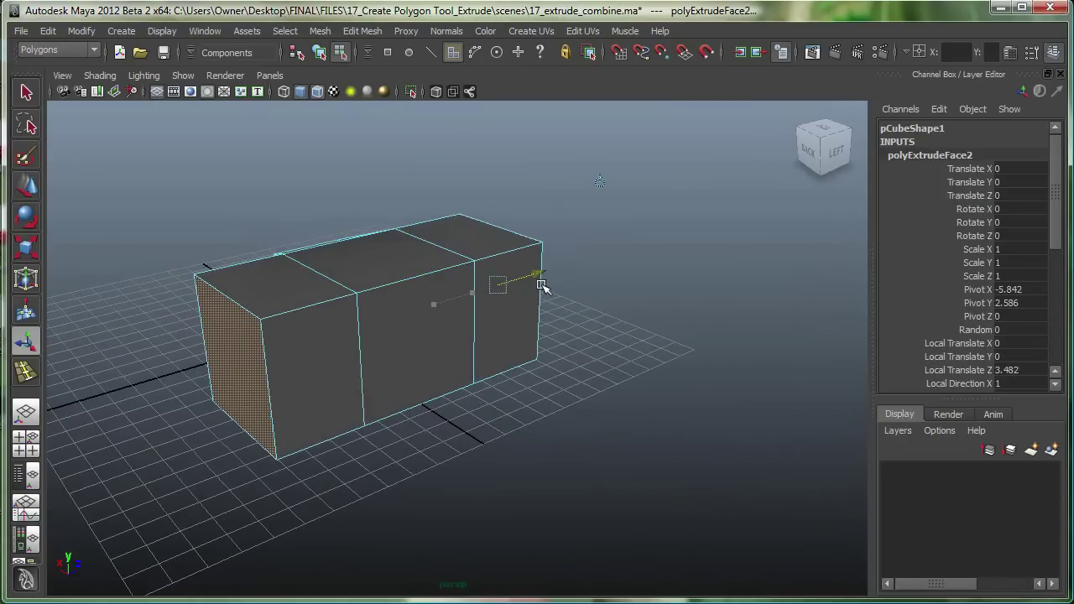
drag(501, 214, 434, 302)
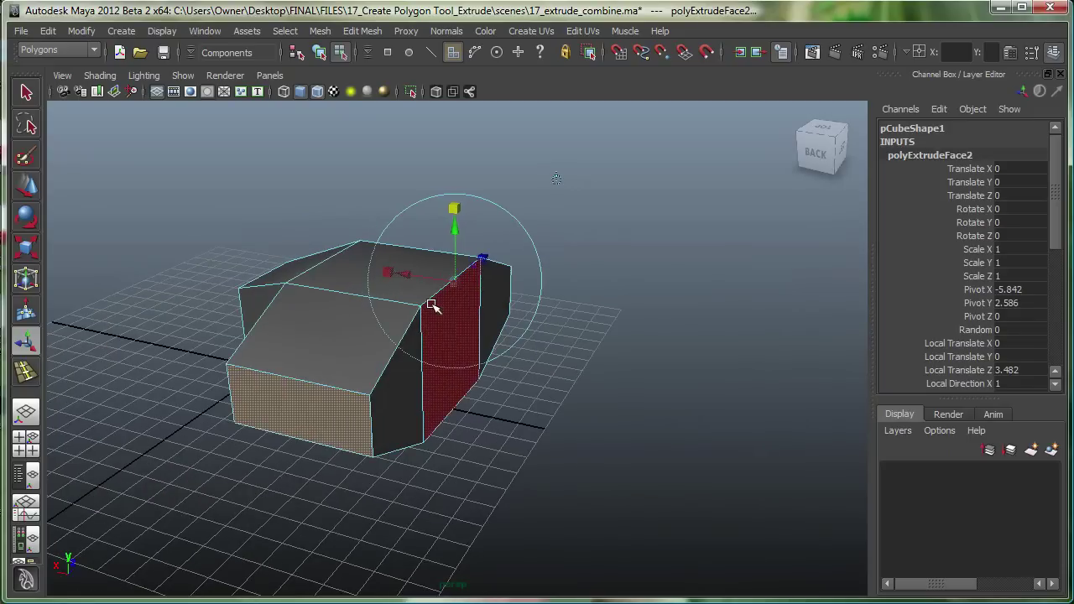
Step: In Object Mode, move the whole mesh to Translate X 10.299
right_drag(428, 294, 458, 293)
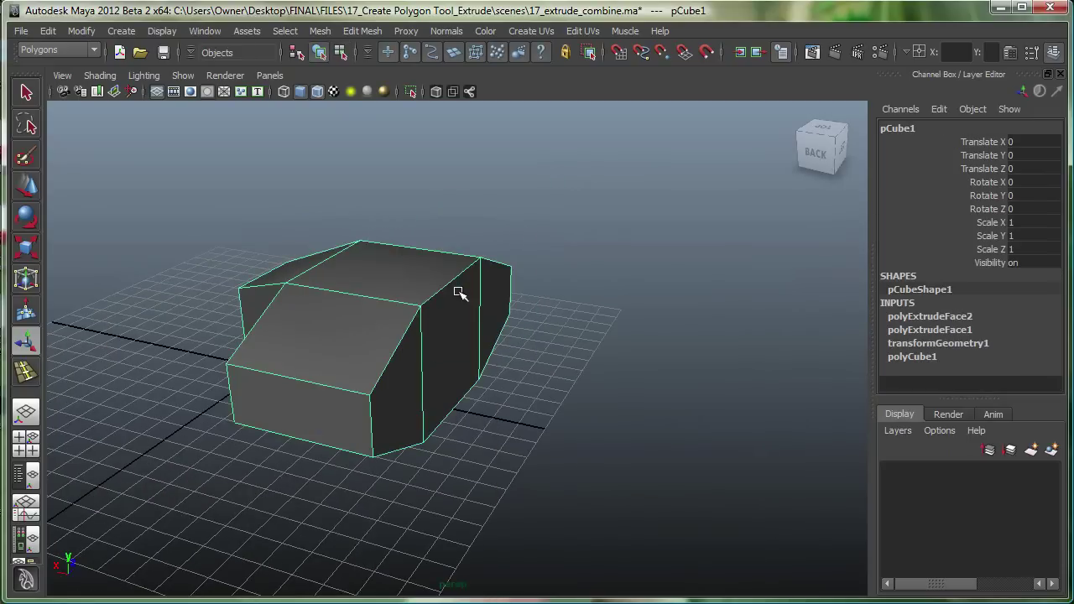
key(w)
drag(353, 329, 496, 319)
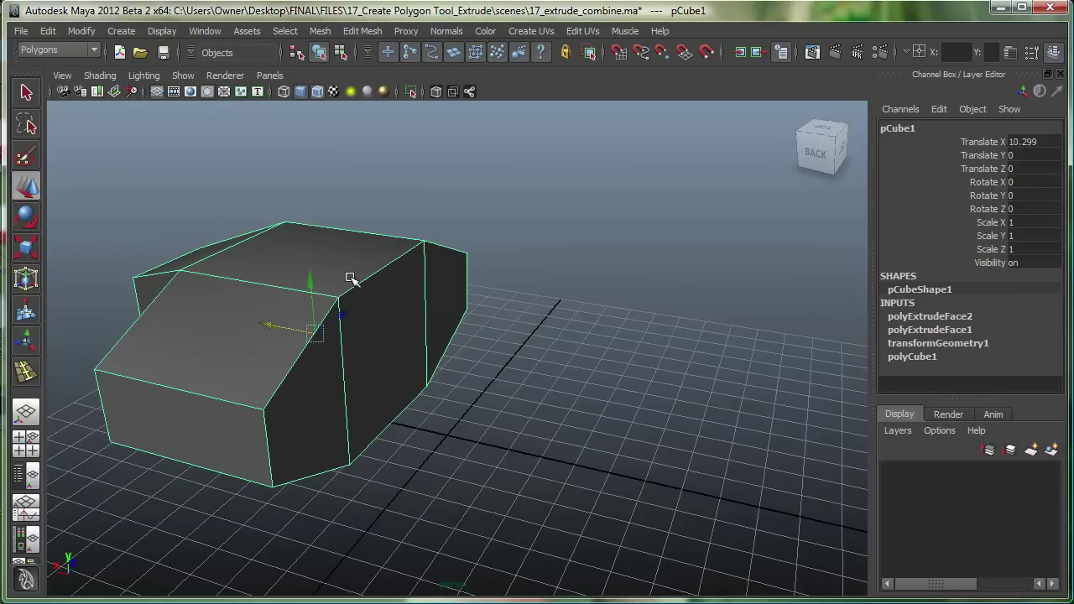
Step: Wedge the mesh's top face into a 90-degree arc with 6 divisions
right_drag(325, 255, 399, 277)
click(312, 242)
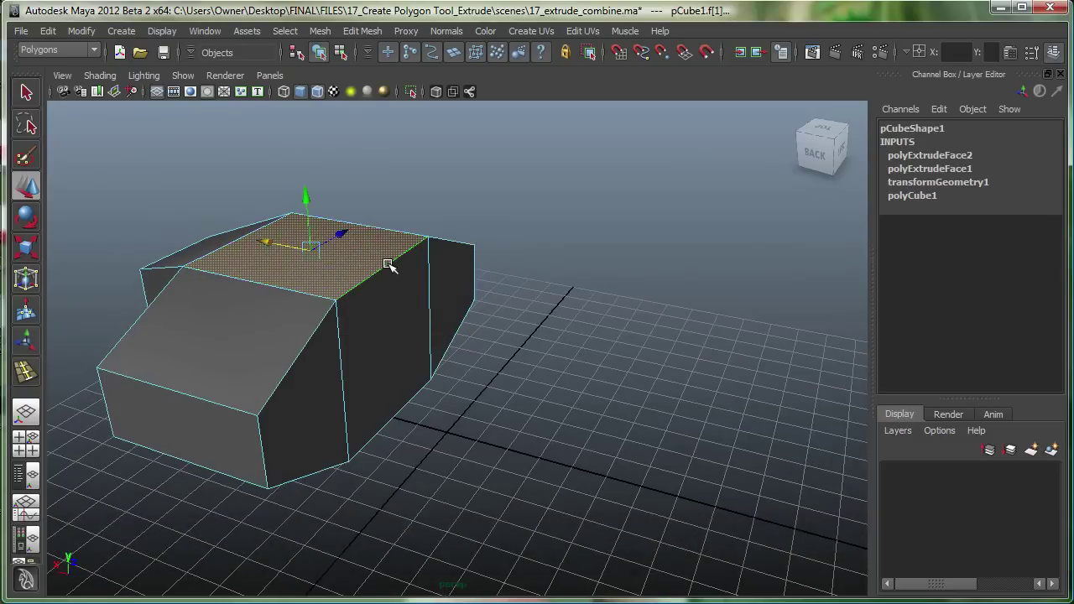
click(362, 31)
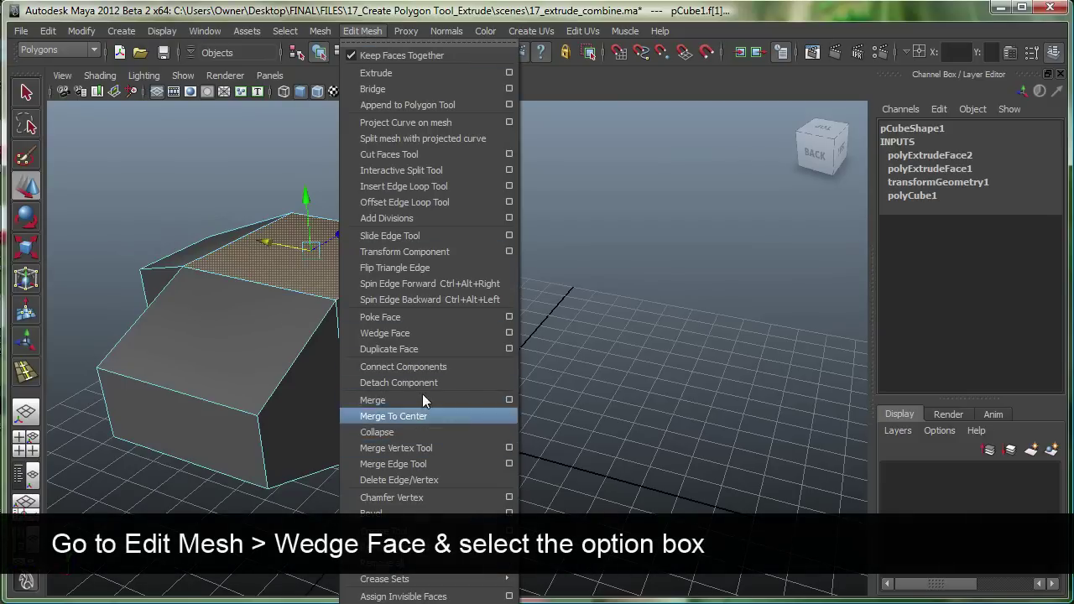
click(508, 334)
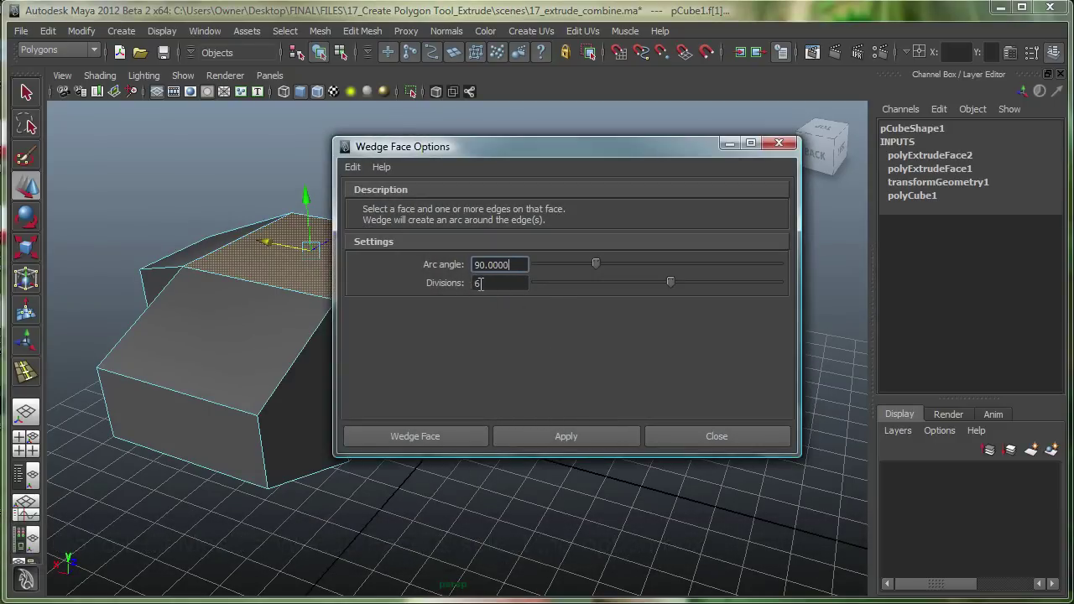
click(462, 434)
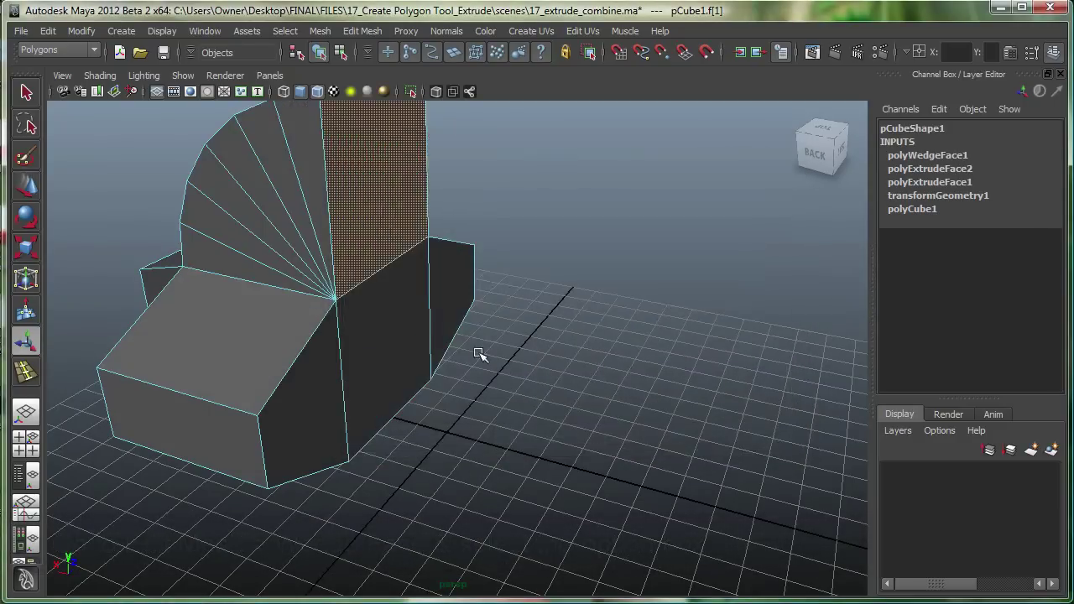
alt+drag(479, 355, 636, 391)
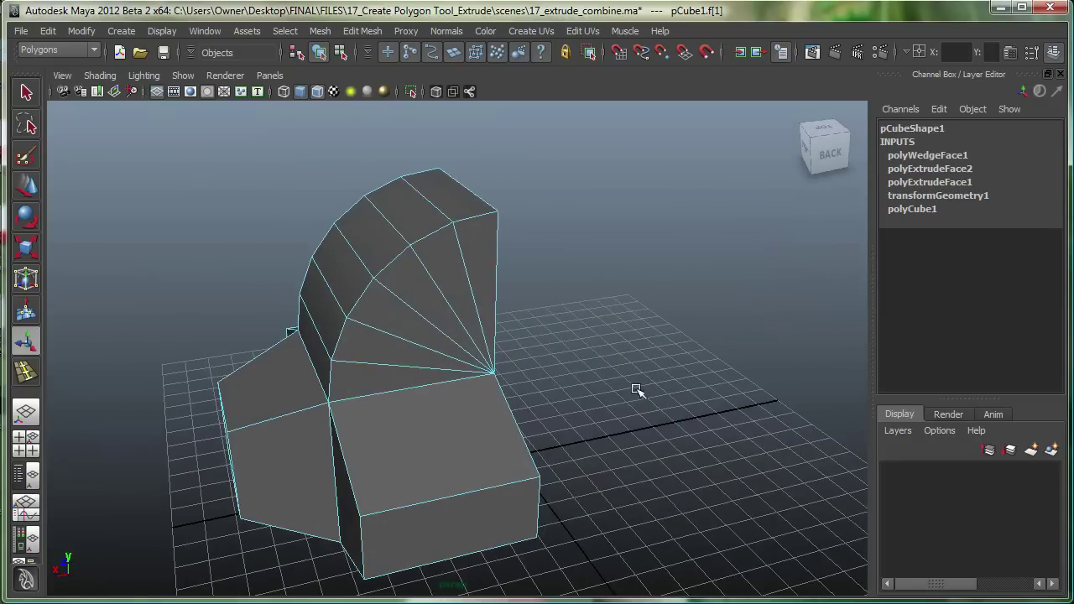
Step: Select the mesh in Object Mode and orbit to a raised front-left view
click(635, 391)
right_drag(444, 339, 495, 292)
click(470, 312)
alt+drag(470, 311, 573, 307)
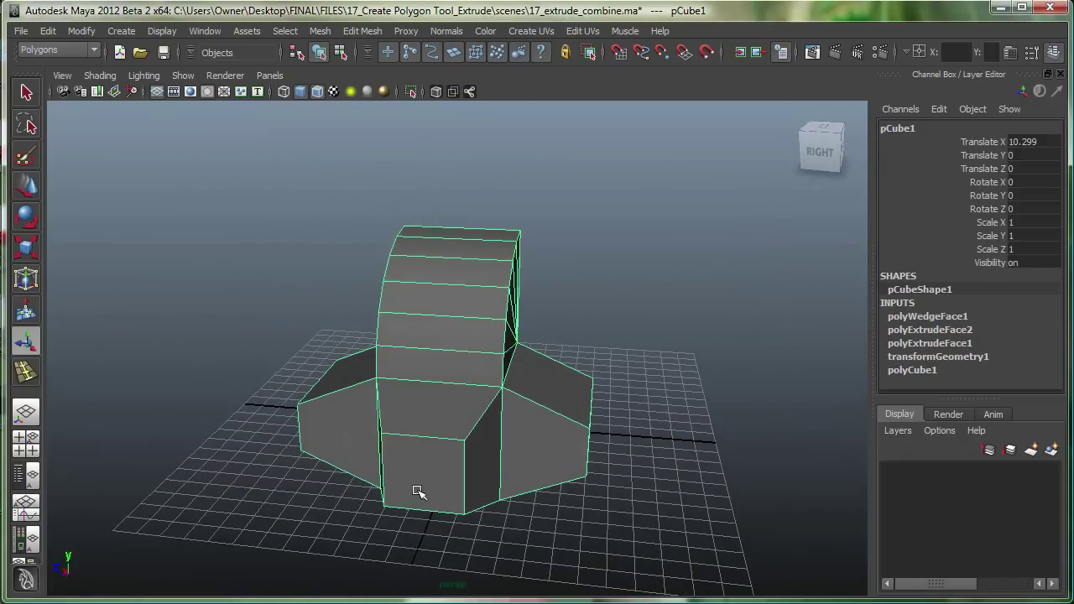
alt+drag(415, 491, 461, 308)
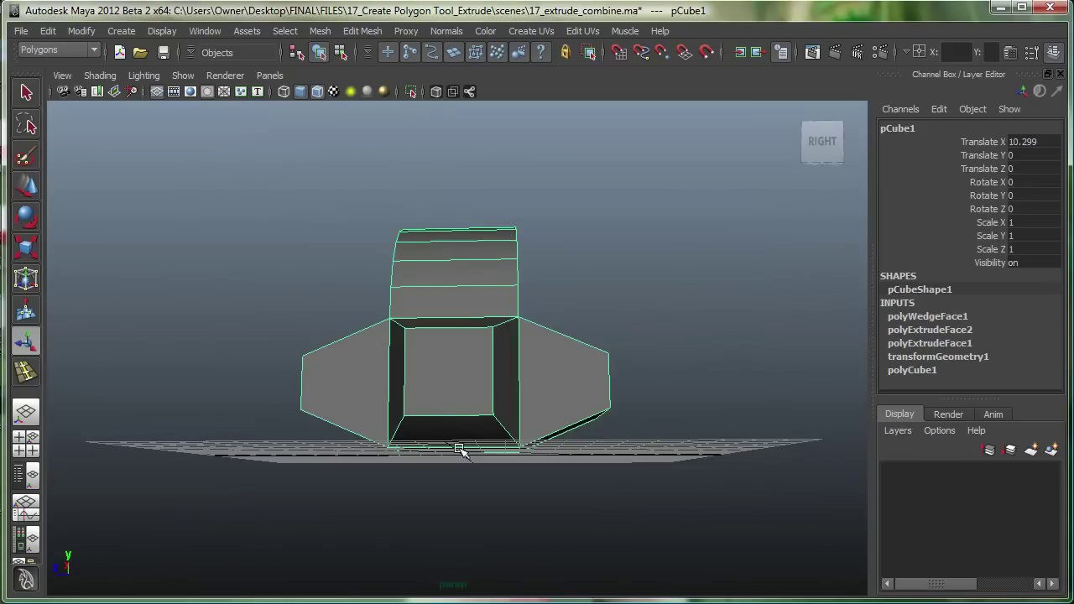
alt+drag(460, 451, 523, 514)
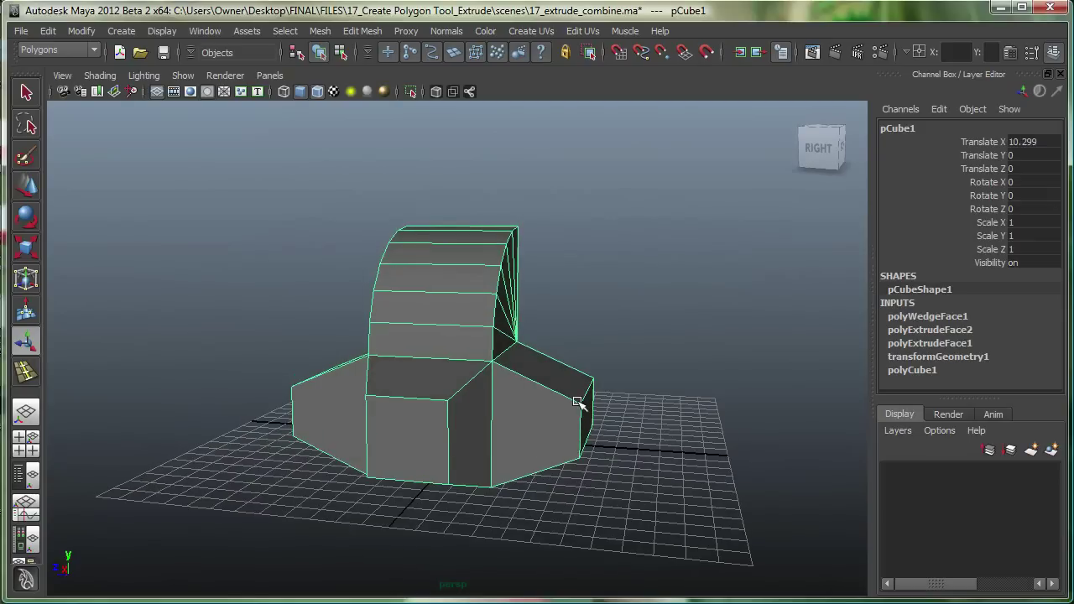
Step: Insert a vertical edge loop through the centre of the wedged mesh
click(374, 32)
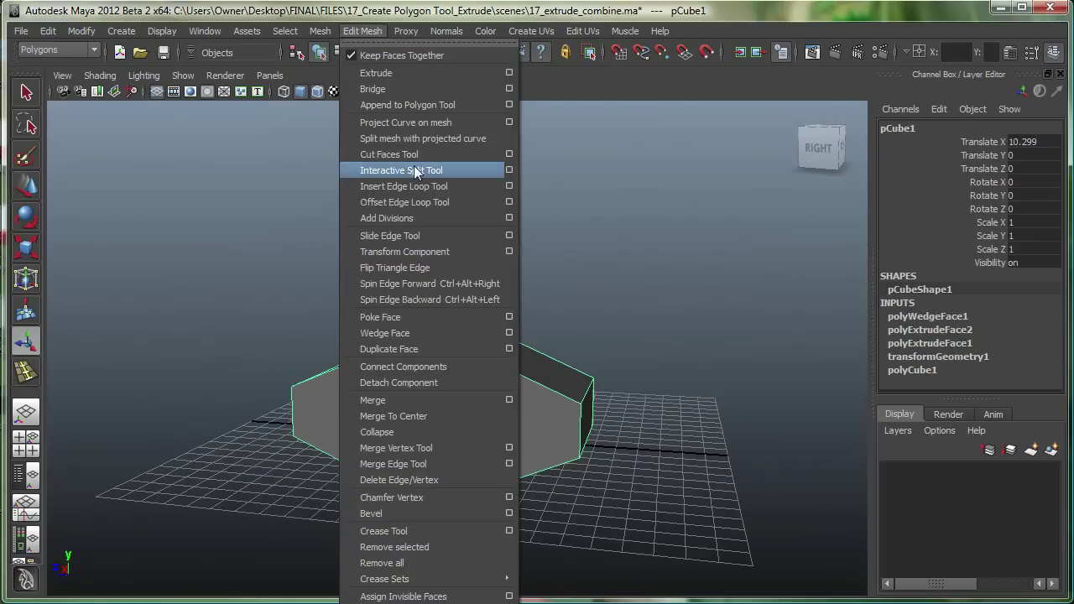
click(510, 187)
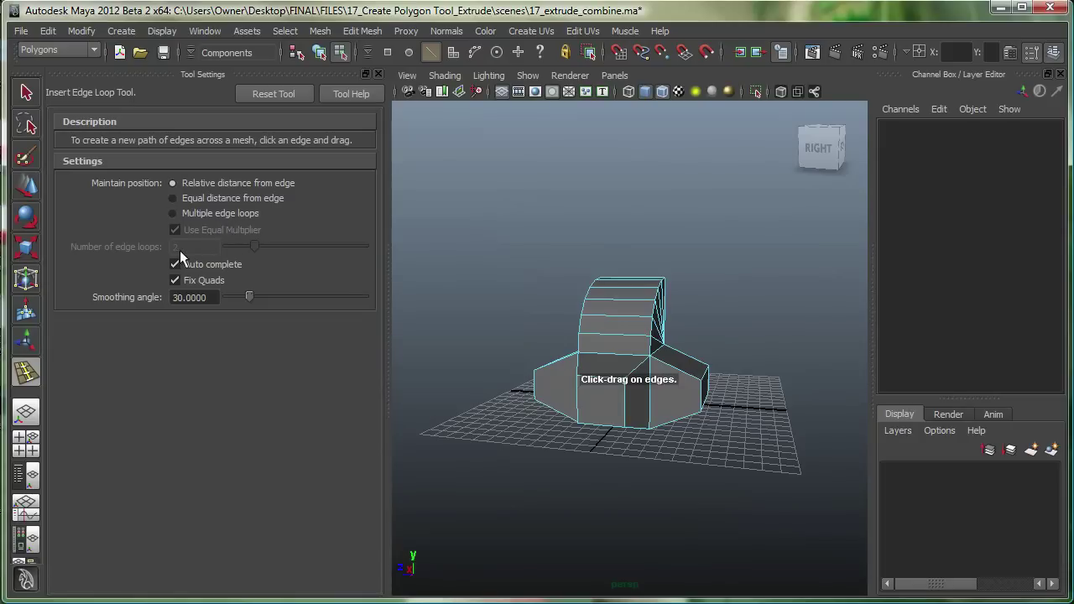
click(379, 74)
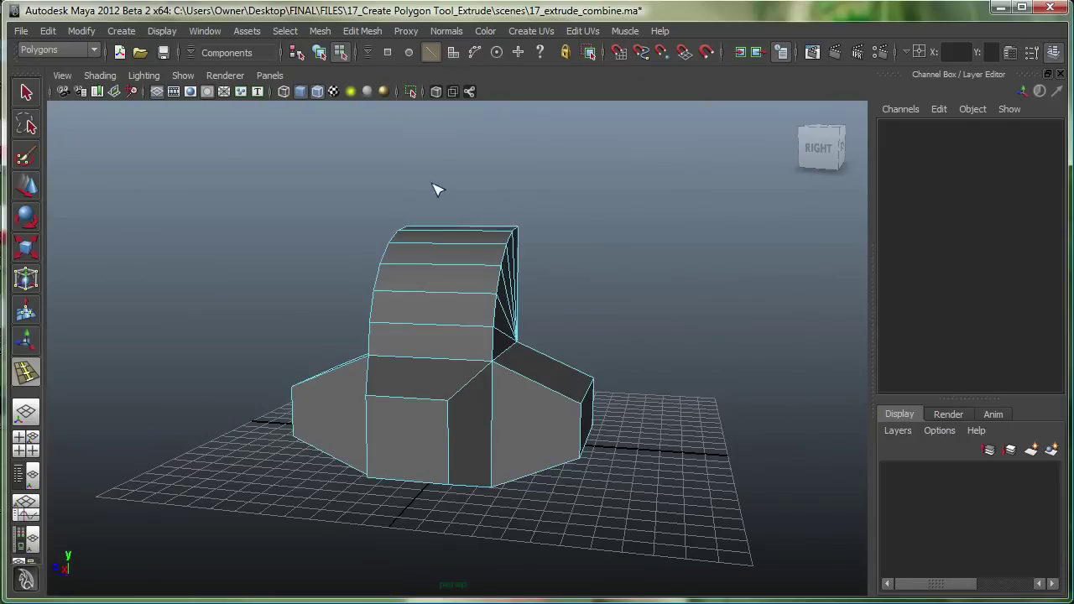
alt+drag(436, 187, 428, 243)
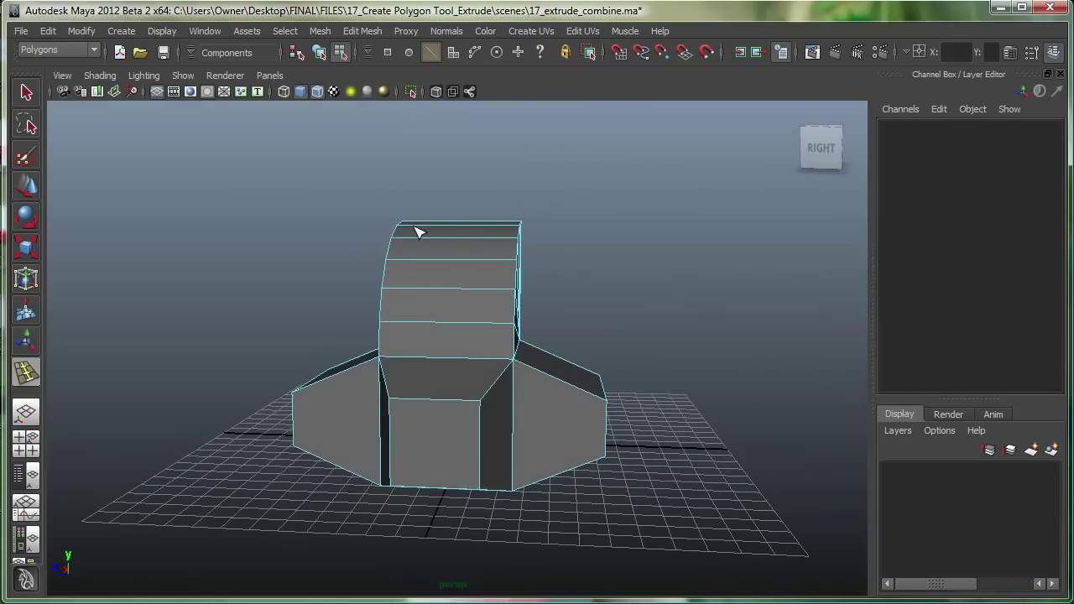
click(434, 406)
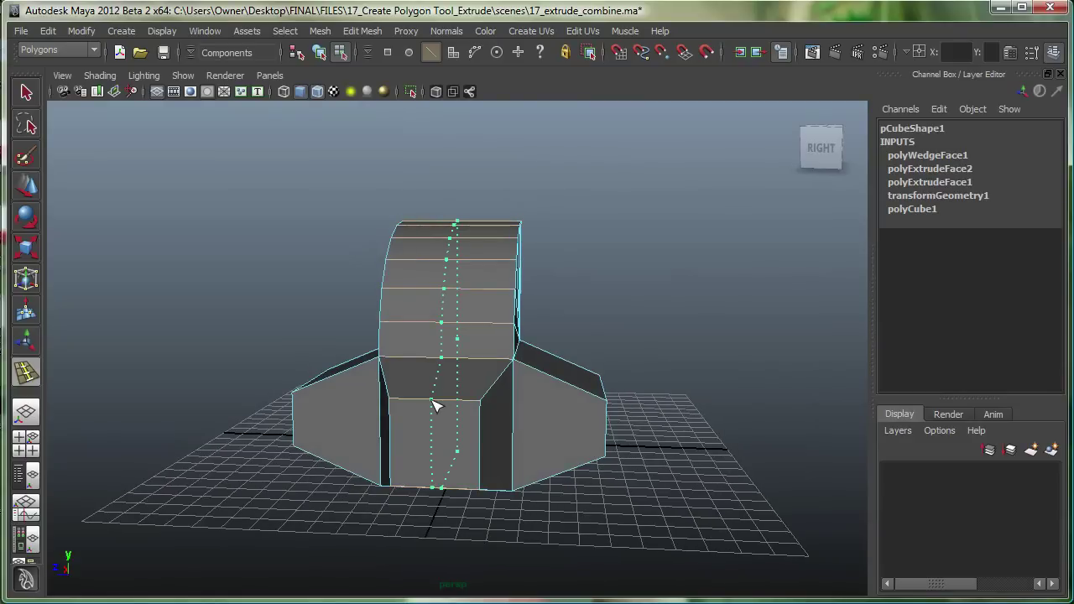
alt+drag(579, 407, 406, 384)
key(w)
alt+drag(538, 354, 506, 375)
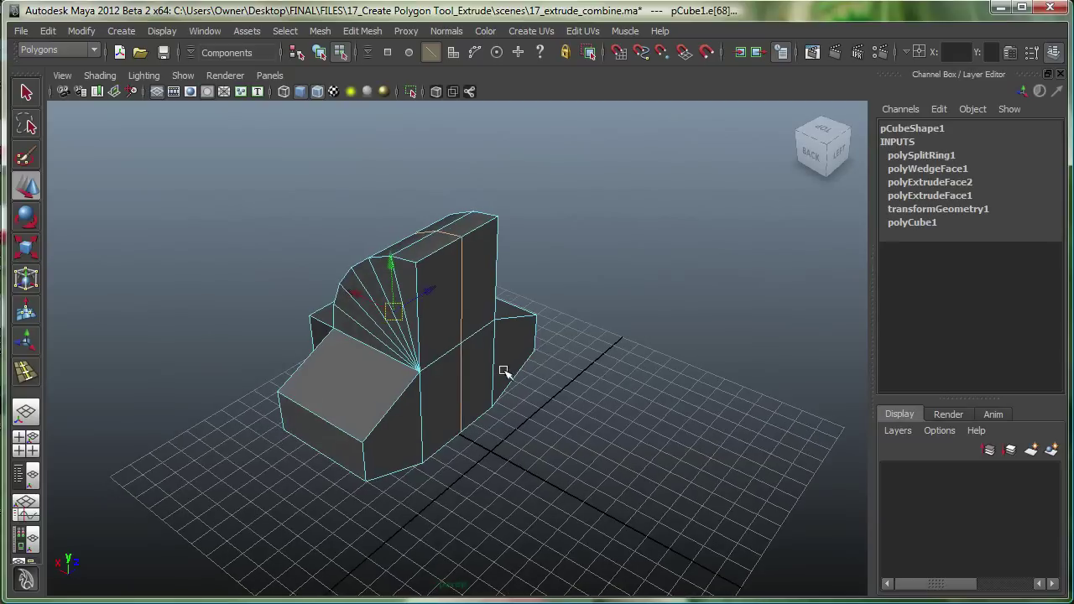
click(546, 353)
right_drag(460, 367, 462, 410)
Step: Delete the faces on one side of the centre loop, then return to Object Mode
click(449, 406)
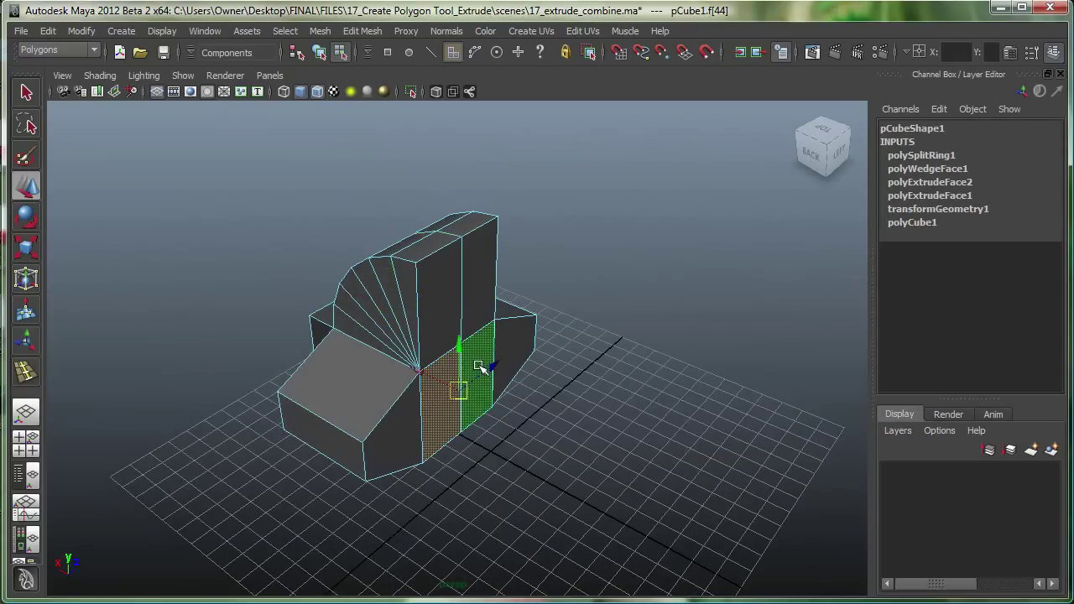
key(Delete)
alt+right_drag(479, 367, 492, 288)
key(F8)
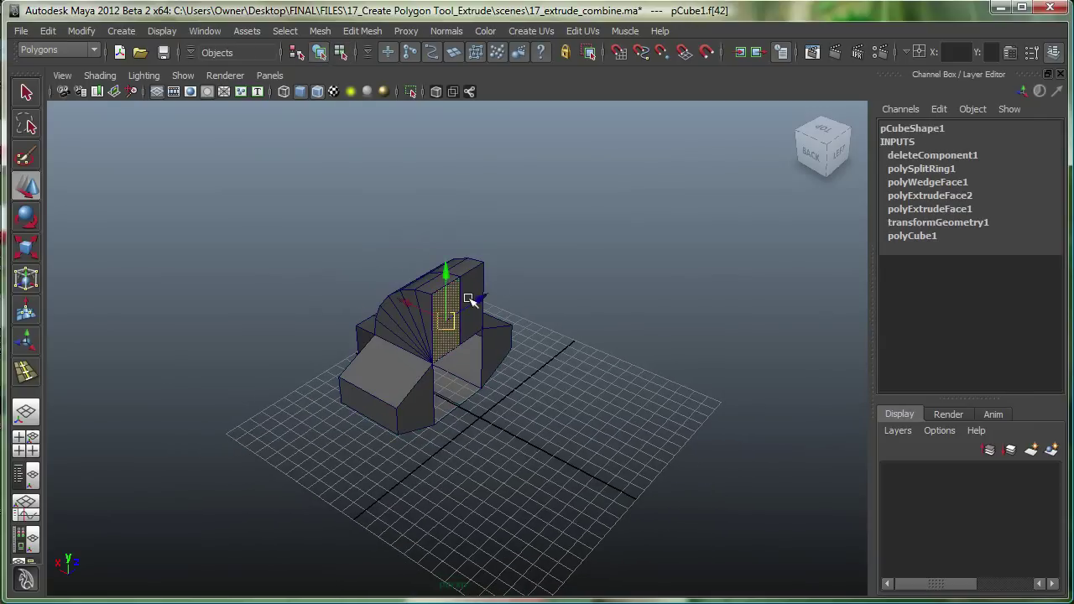
alt+drag(333, 211, 340, 217)
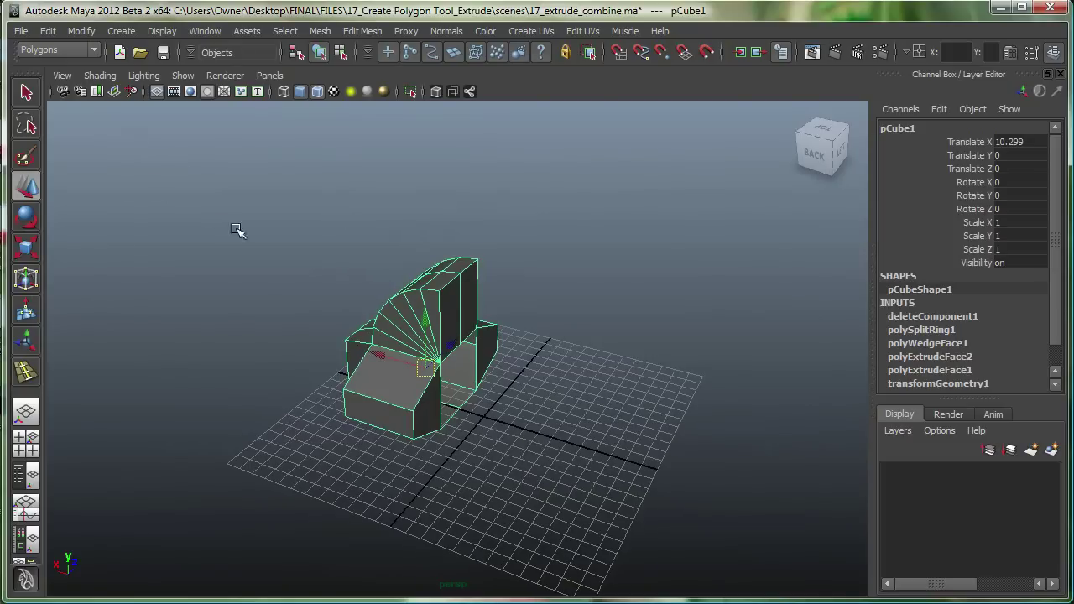
alt+drag(332, 336, 260, 235)
Step: Make a mirrored copy of the half with Duplicate Special at Scale X -1
click(47, 30)
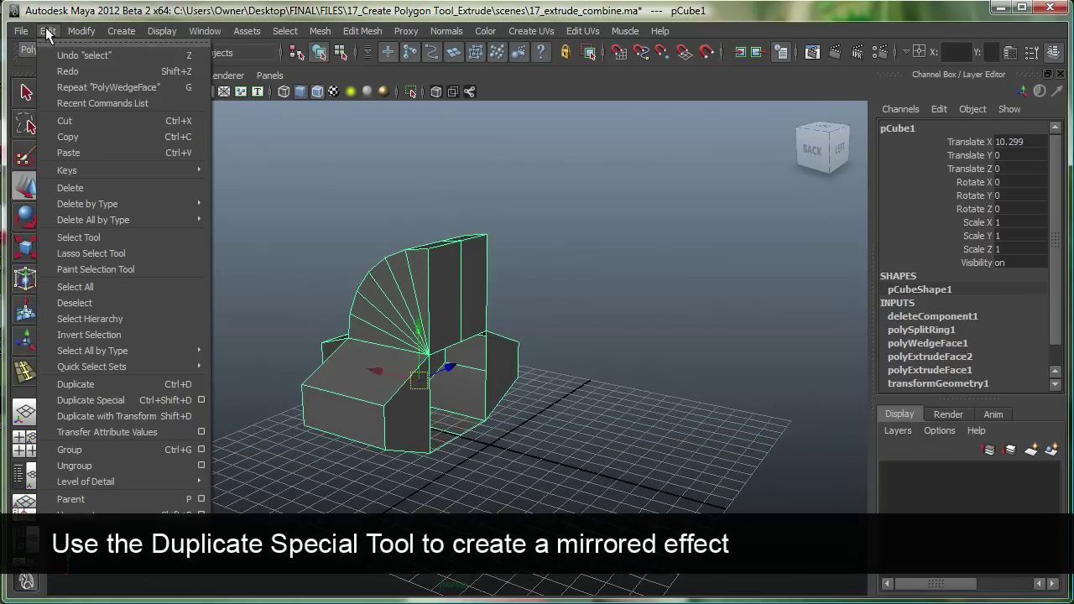
click(199, 401)
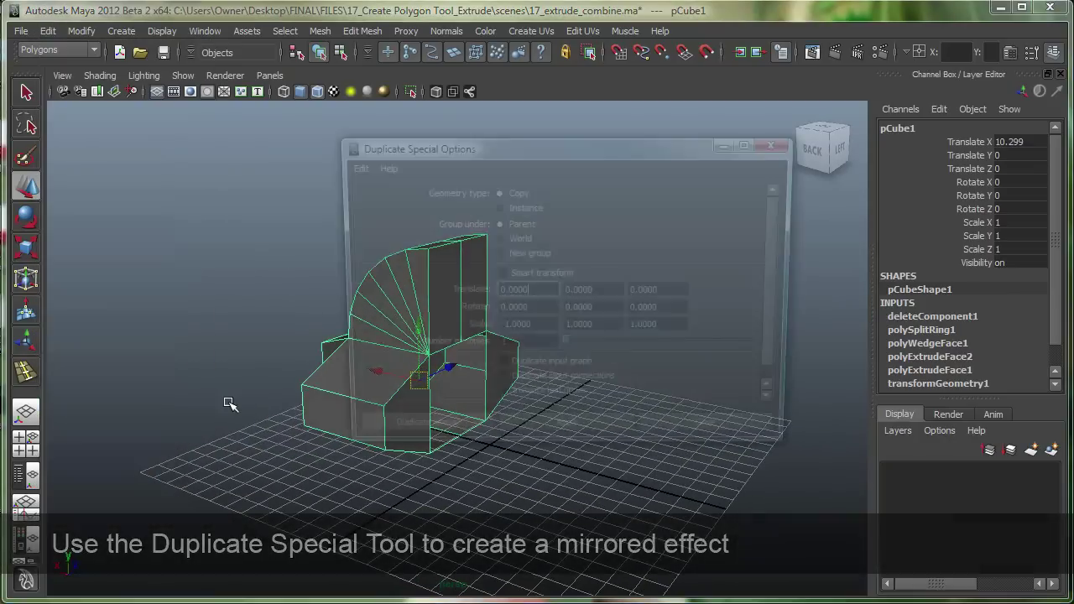
drag(561, 153, 749, 152)
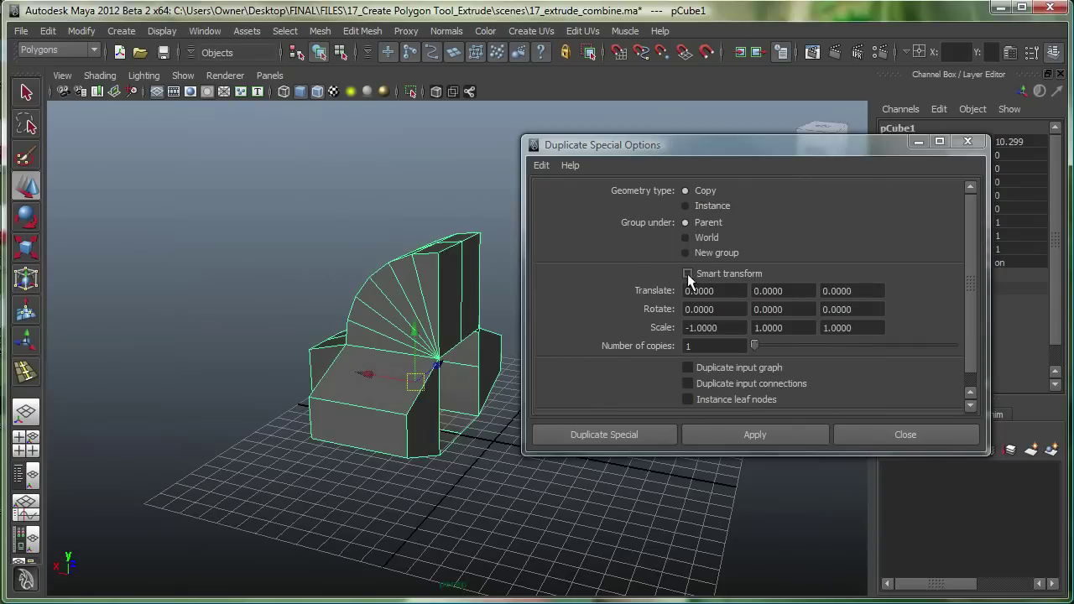
drag(729, 327, 670, 326)
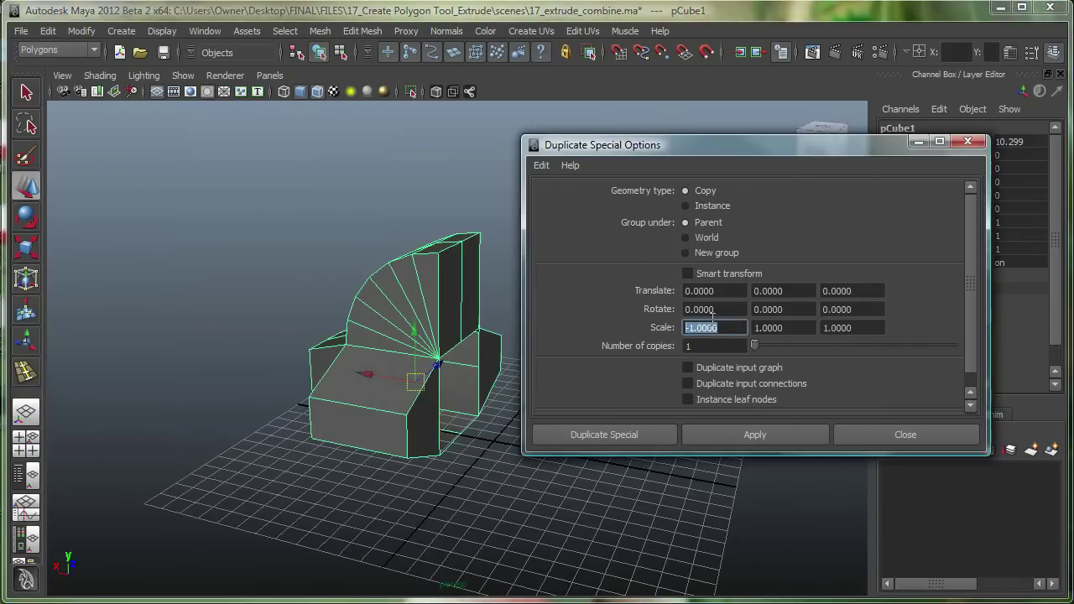
click(632, 433)
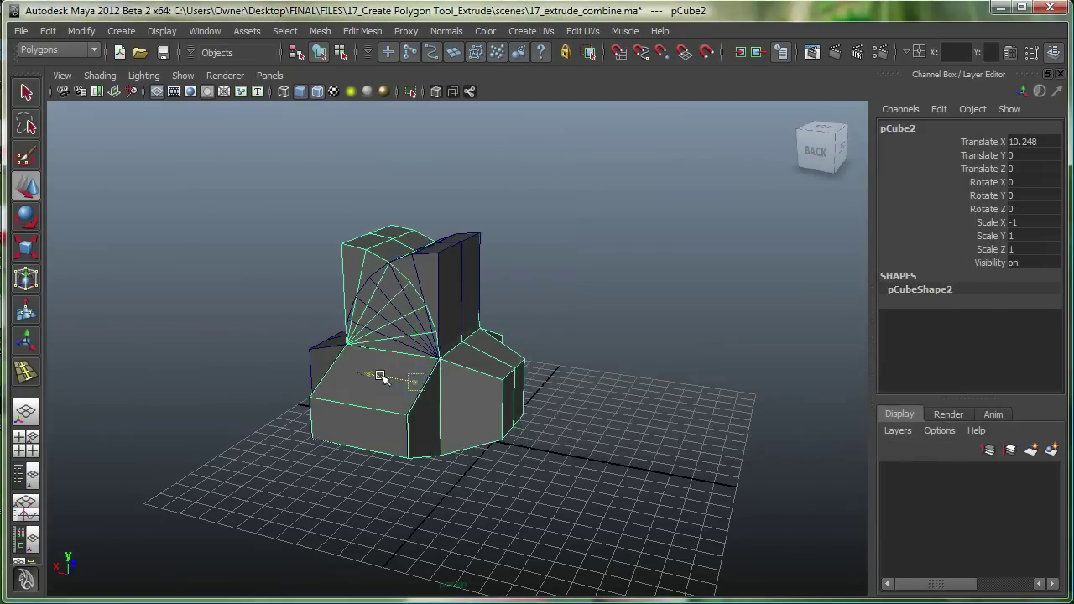
Step: Move the halves apart along X, with the mirrored copy at Translate X -1.123
drag(374, 375, 538, 408)
click(421, 349)
drag(366, 379, 340, 379)
click(631, 388)
drag(568, 388, 576, 394)
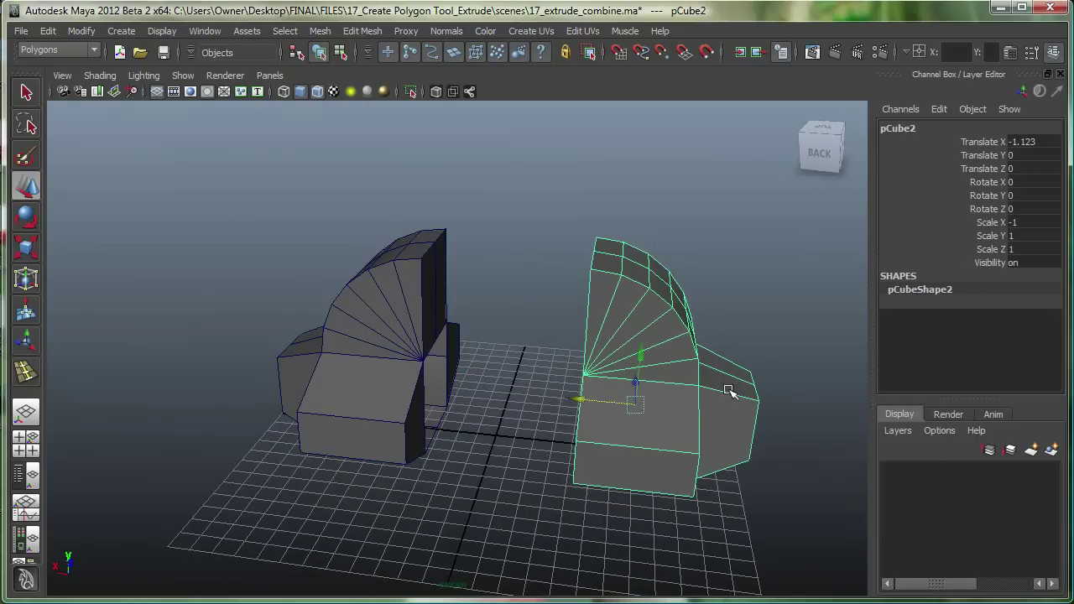
Step: Select both mirrored halves and combine them into polySurface1
alt+middle_drag(727, 387, 584, 422)
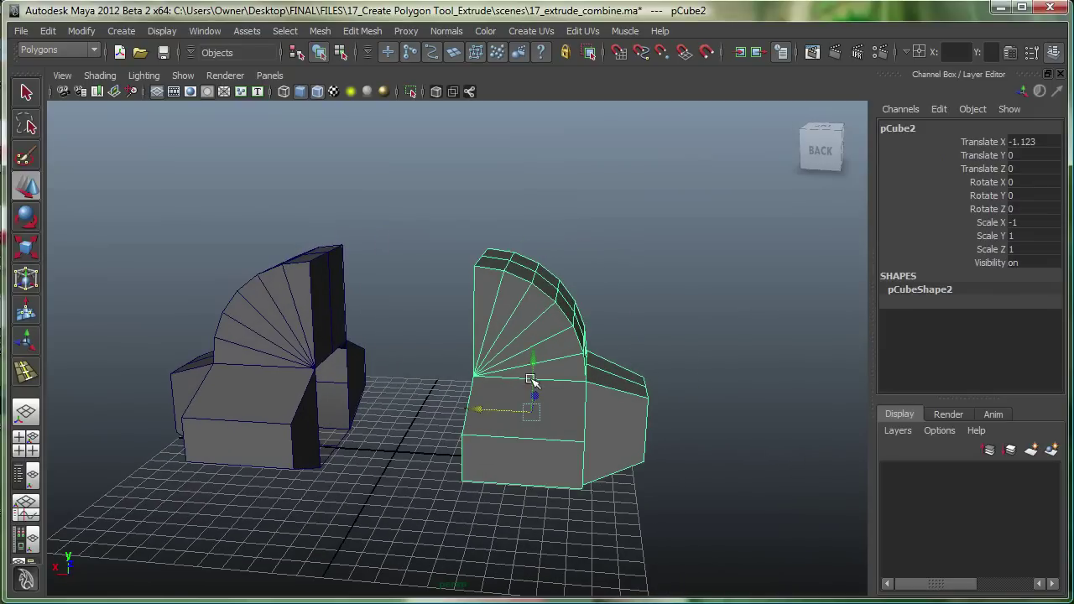
shift+click(300, 338)
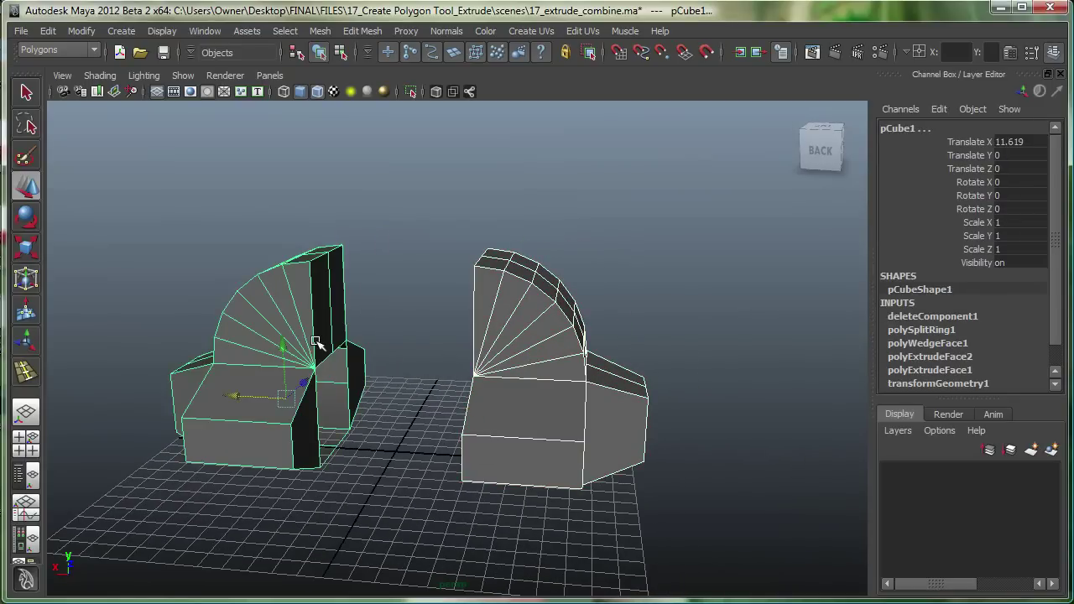
click(320, 31)
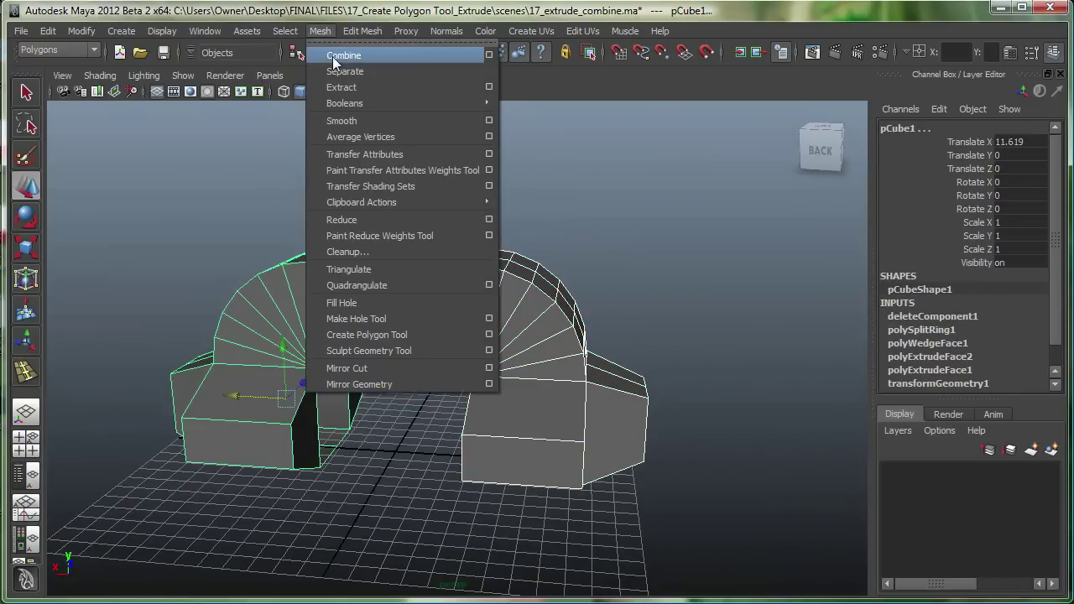
click(338, 50)
alt+drag(349, 106, 398, 309)
right_drag(292, 341, 290, 307)
Step: Select the open border edge loops of both halves
double_click(273, 355)
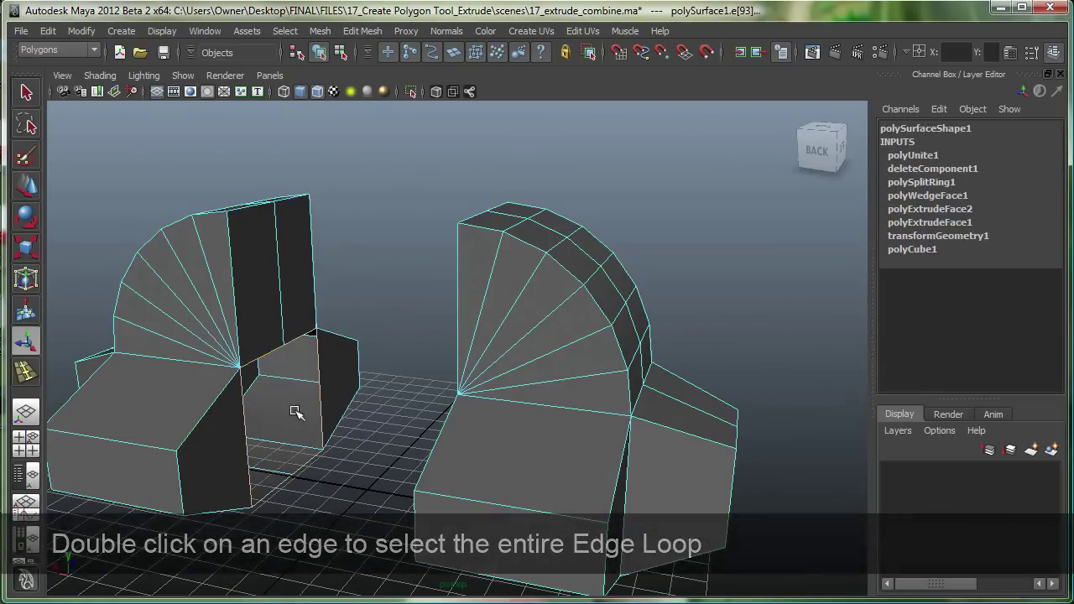
alt+drag(294, 412, 250, 451)
alt+drag(375, 409, 531, 372)
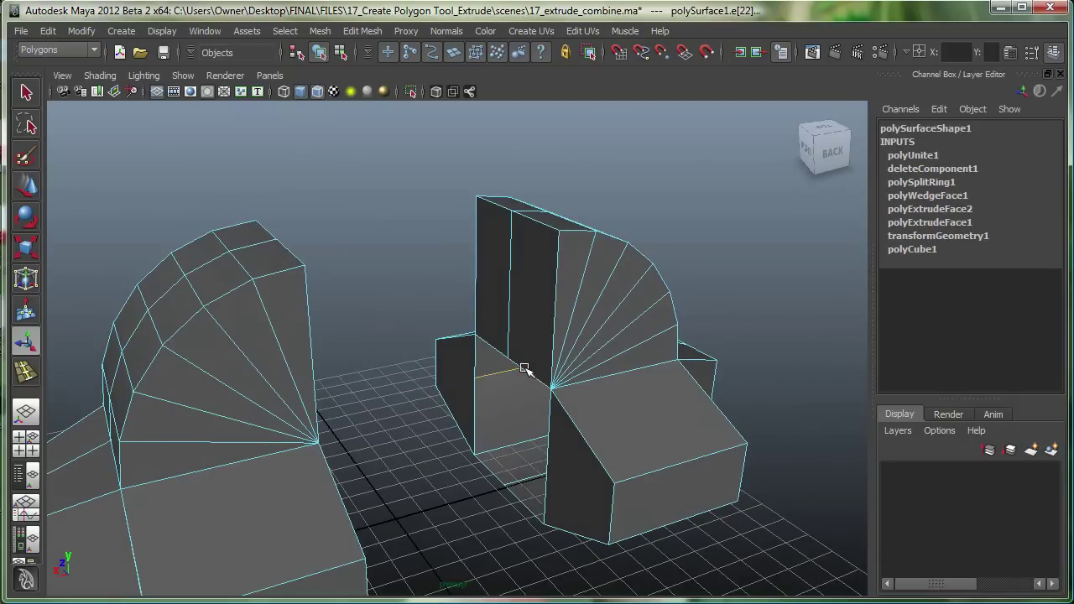
click(727, 288)
alt+drag(516, 408, 297, 398)
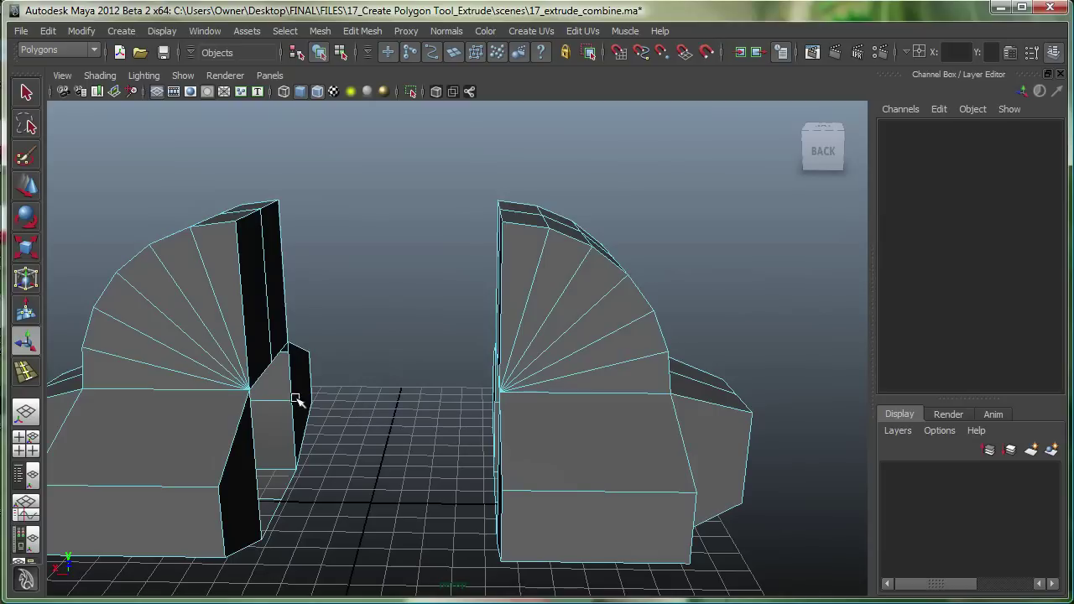
click(260, 378)
alt+drag(374, 431, 534, 361)
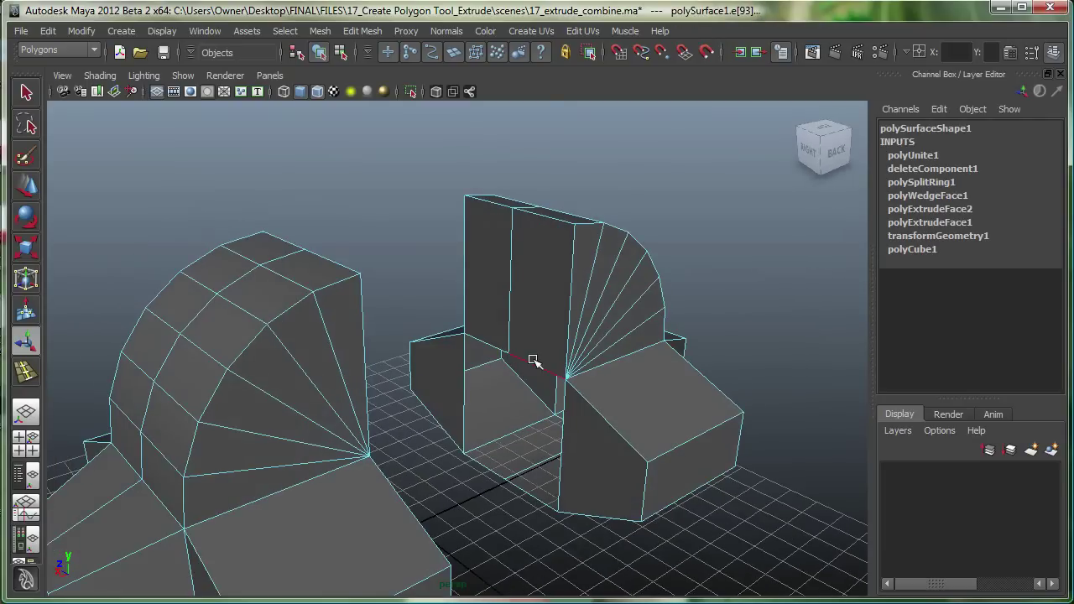
click(538, 509)
alt+drag(507, 458, 420, 462)
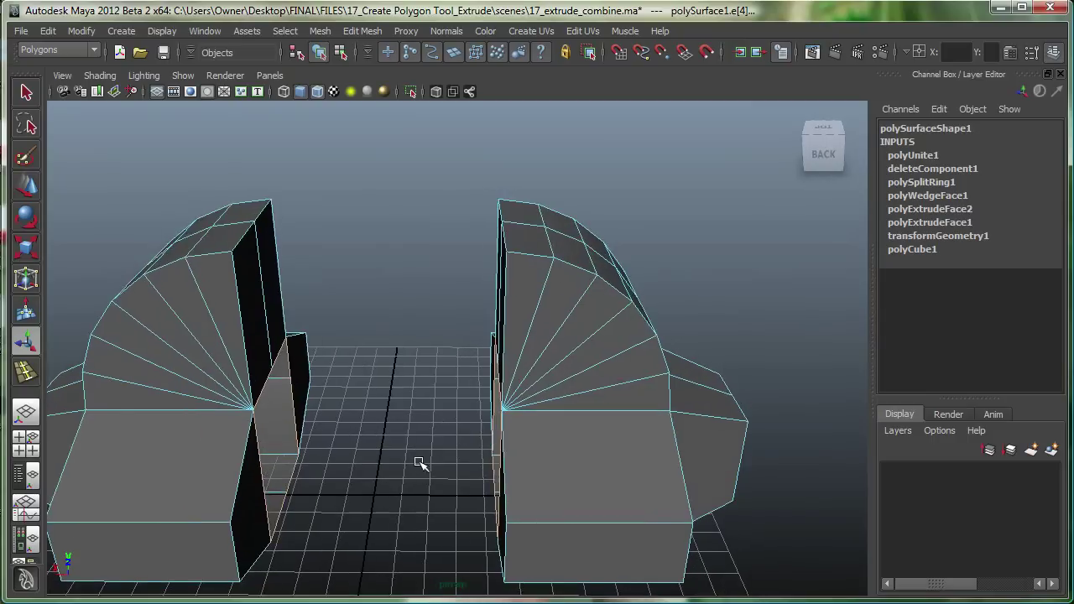
Step: Bridge the two border loops with 5 divisions and select the combined mesh
click(364, 31)
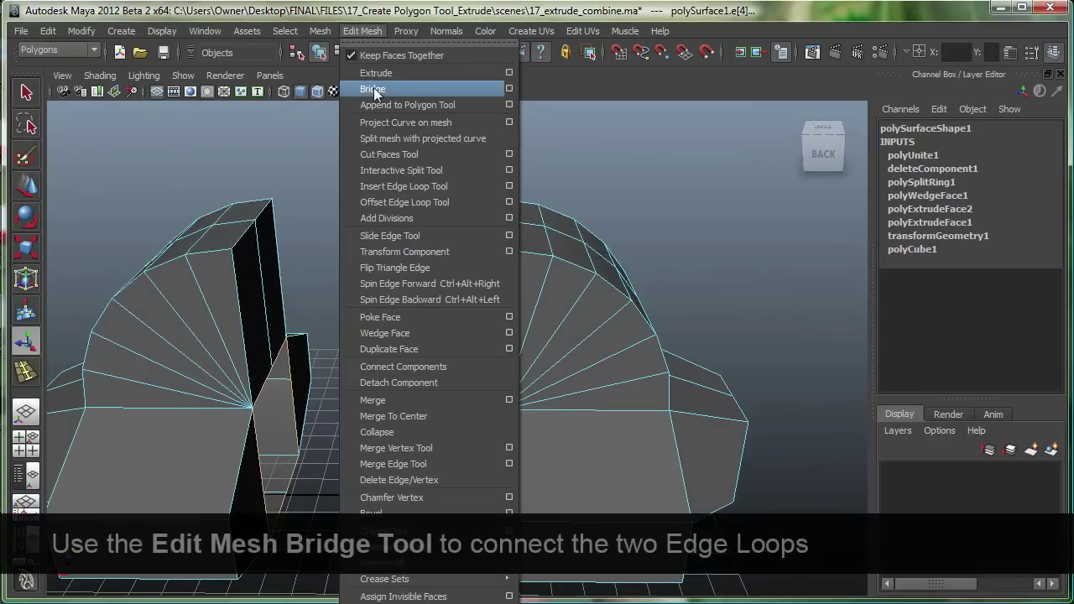
click(508, 88)
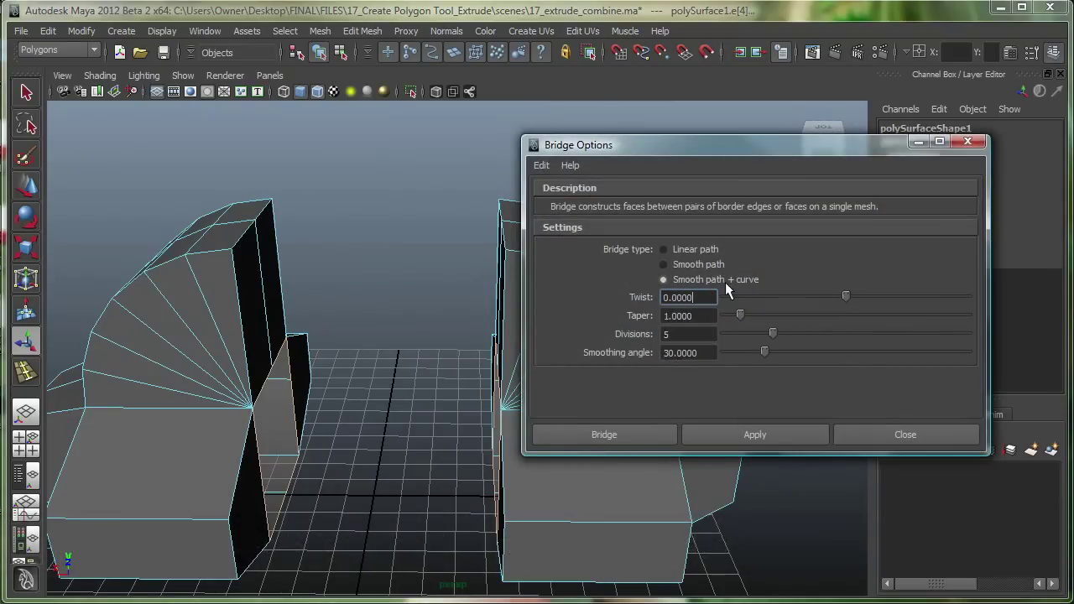
click(629, 433)
alt+drag(538, 441, 526, 403)
right_drag(526, 404, 549, 362)
click(657, 384)
alt+drag(549, 362, 511, 362)
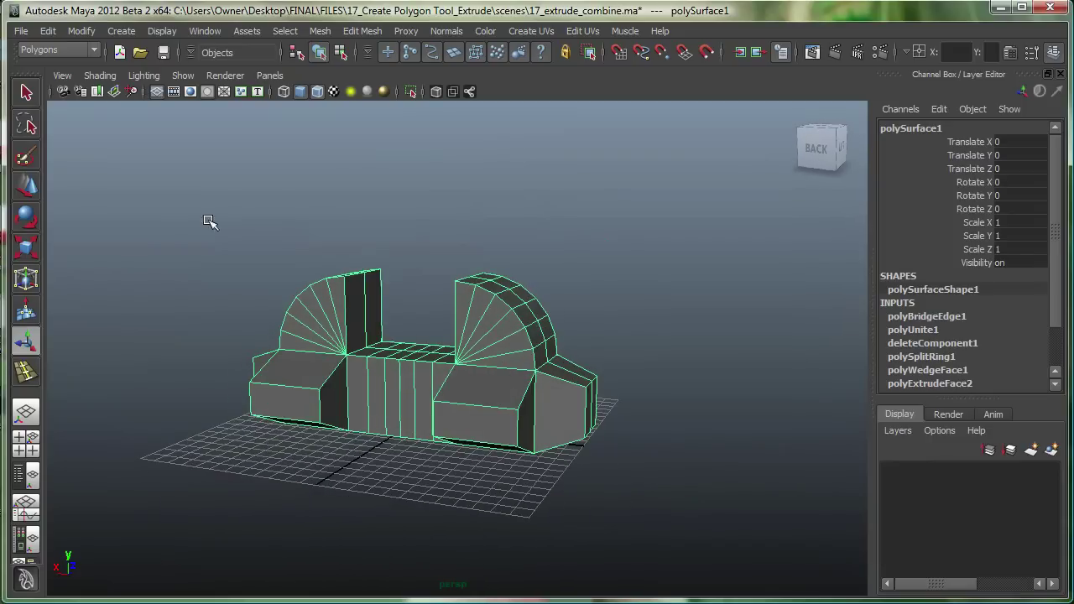
Step: Smooth polySurface1 at 2 divisions and show the polySmoothFace1 attributes in the Channel Box
click(319, 31)
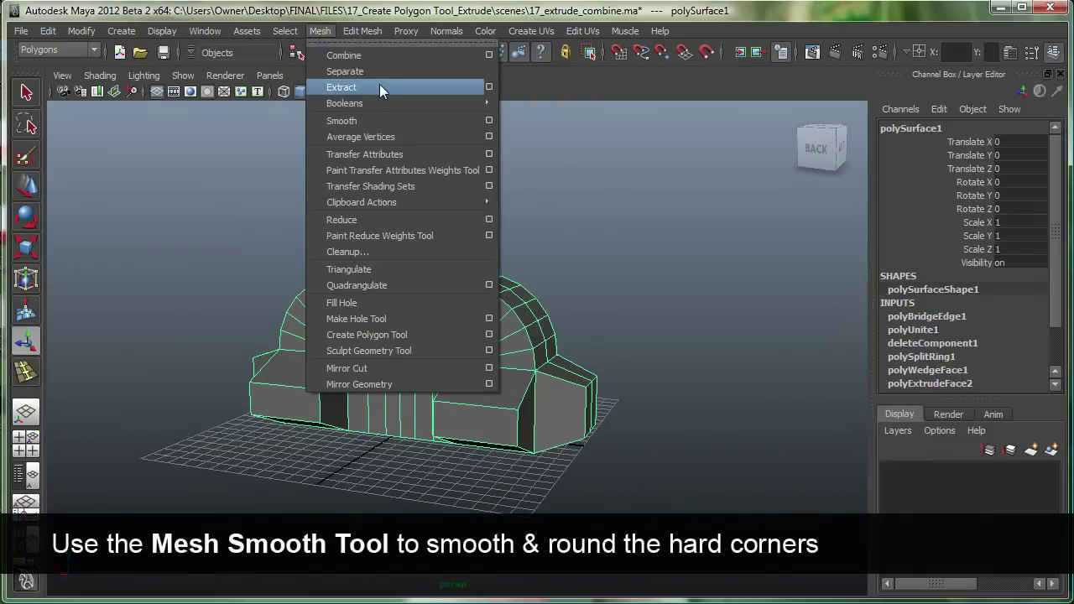
click(490, 120)
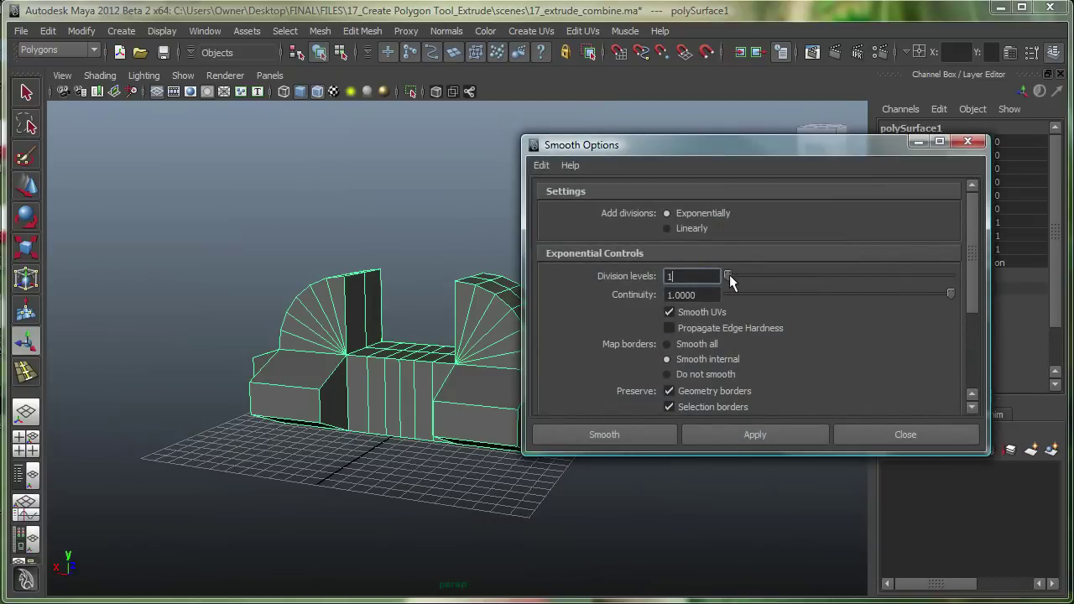
click(602, 435)
alt+drag(595, 434, 573, 293)
click(582, 293)
click(561, 368)
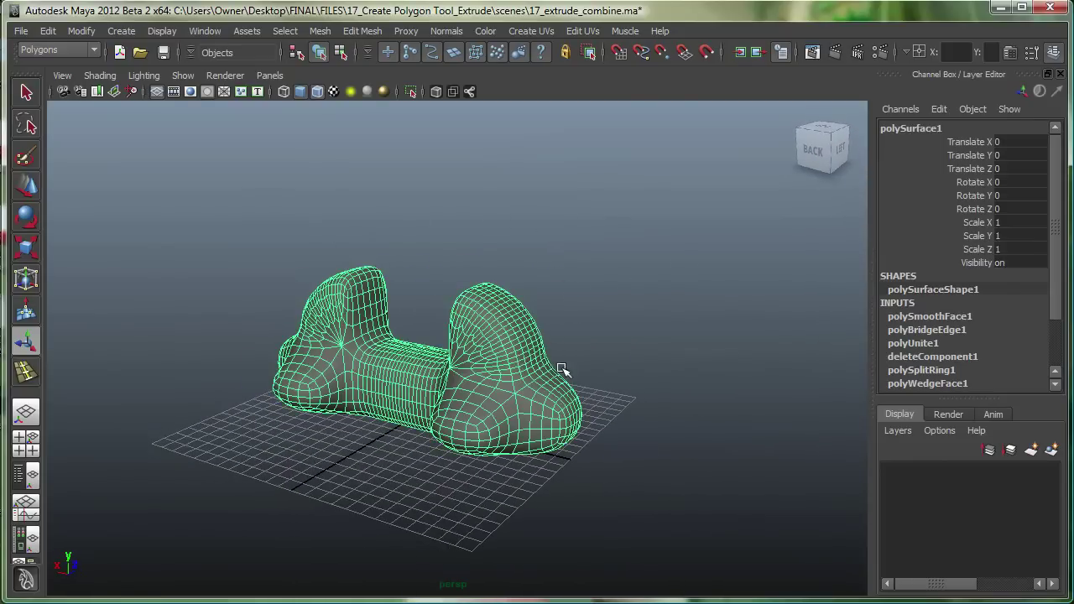
click(906, 317)
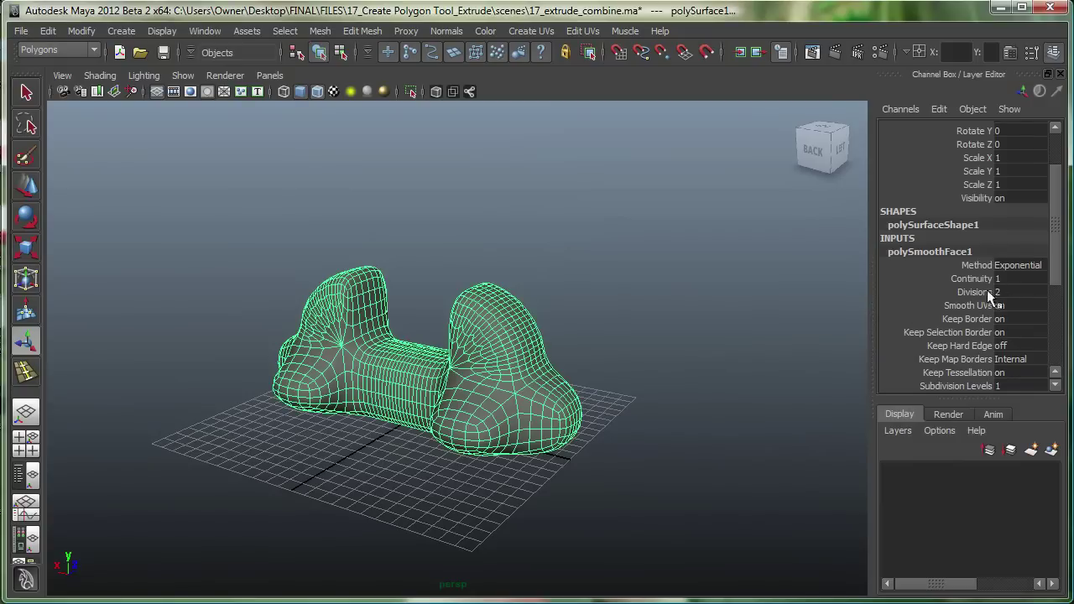